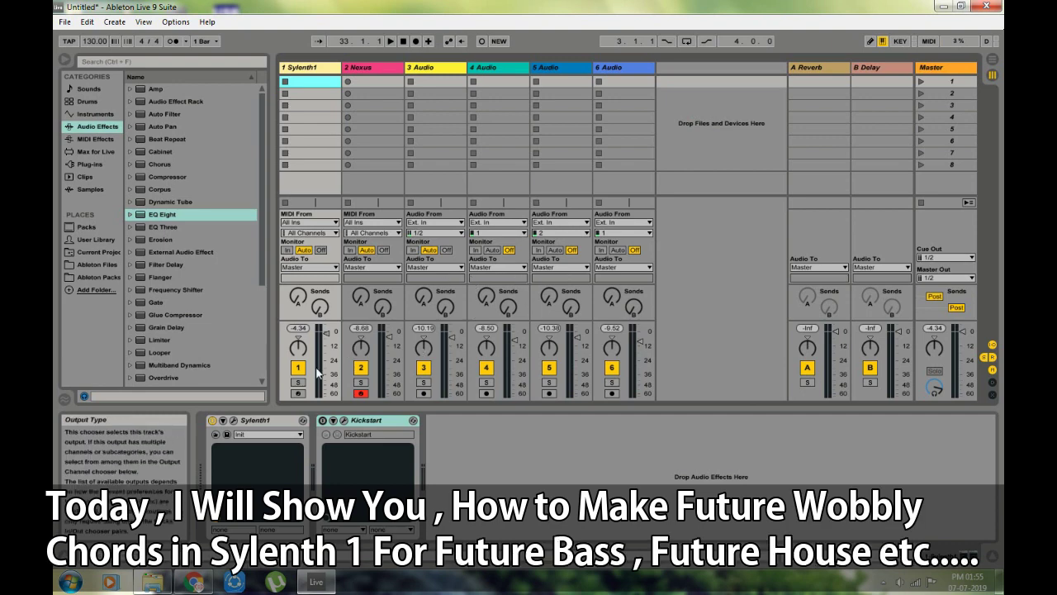
# In the Sylenth1 editor, raise the detune of oscillators A1 (to 2.90) and A2, and turn off retrigger on both.
pyautogui.click(238, 435)
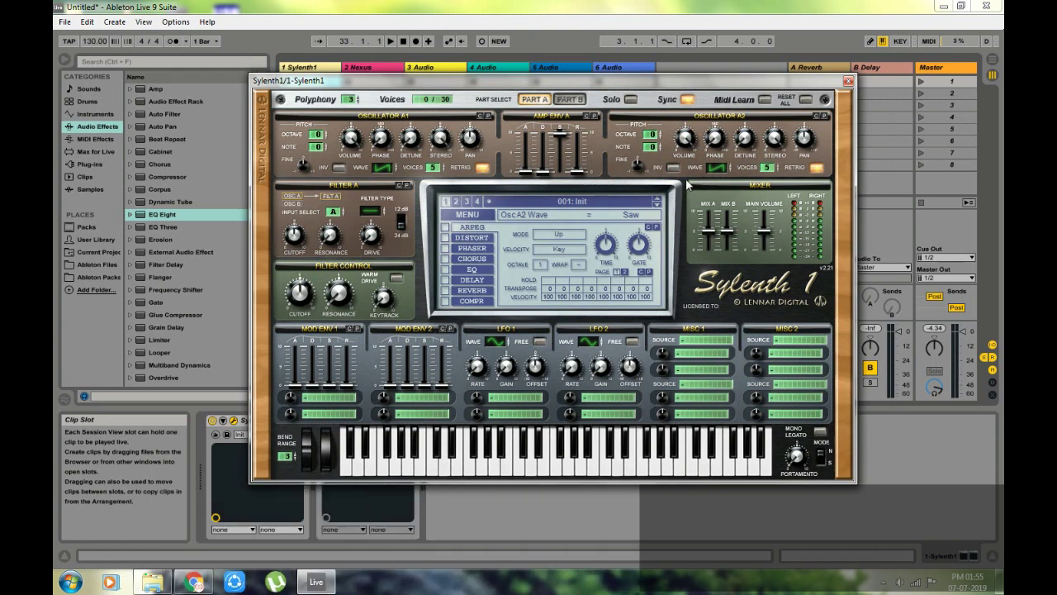
pyautogui.moveTo(746, 141); pyautogui.dragTo(748, 102)
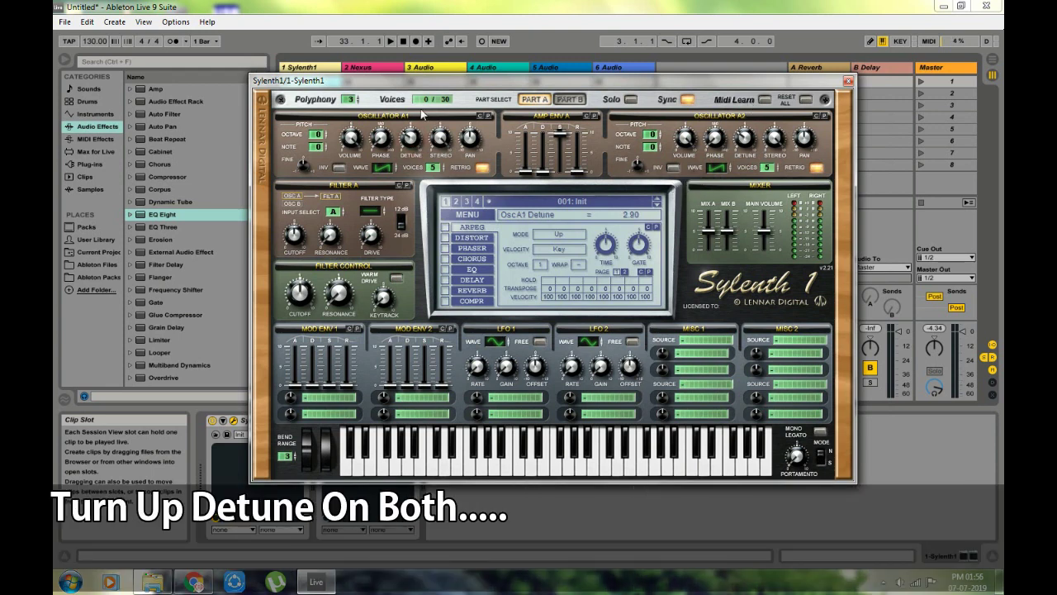
pyautogui.click(482, 167)
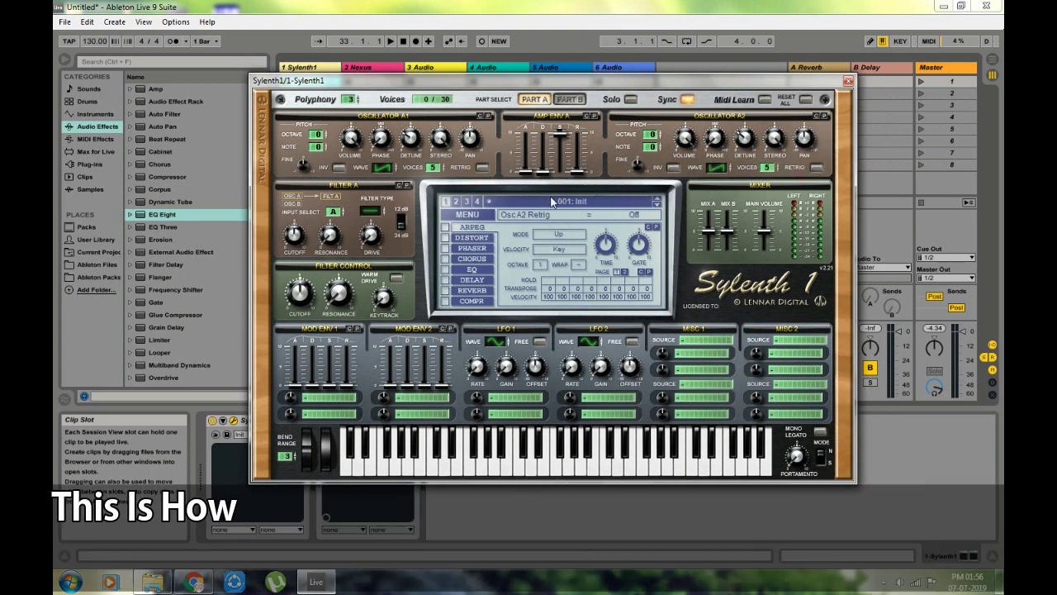
# Audition the patch on the synth's on-screen keyboard and arm the Sylenth1 track for recording.
pyautogui.click(486, 470)
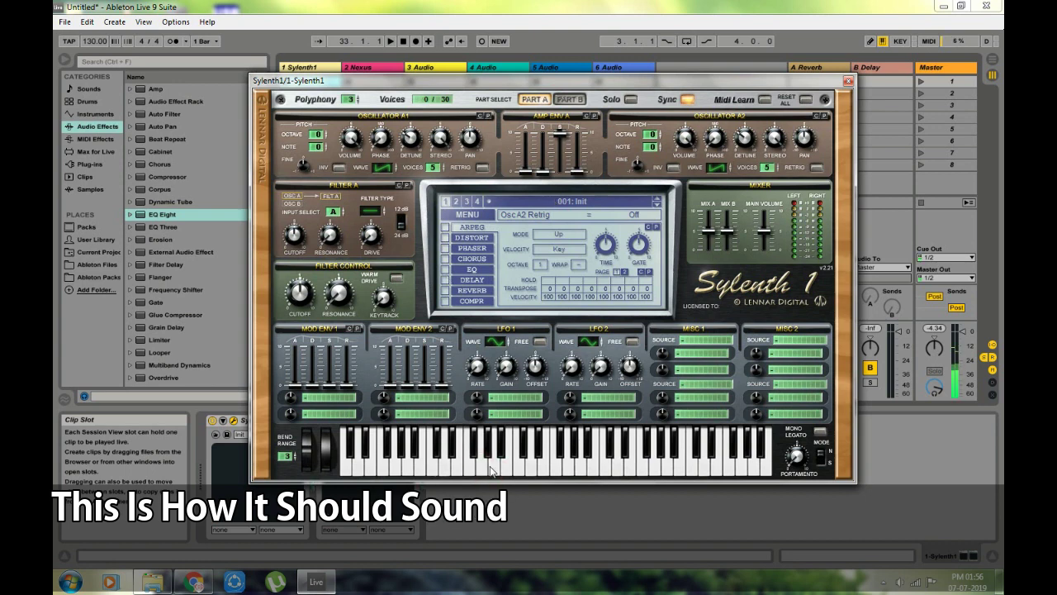
pyautogui.click(539, 468)
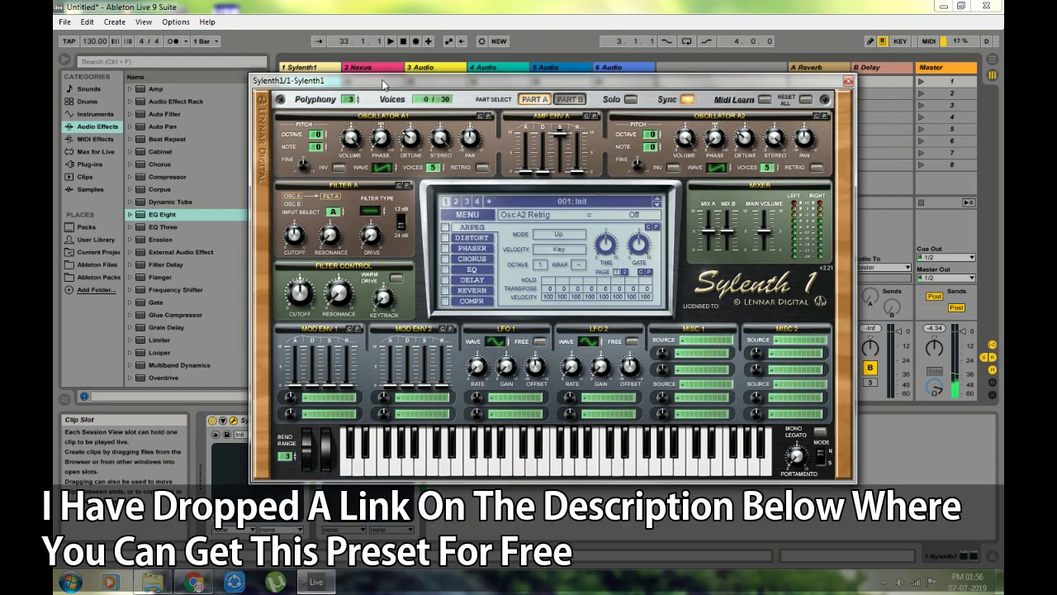
pyautogui.moveTo(383, 81); pyautogui.dragTo(449, 107)
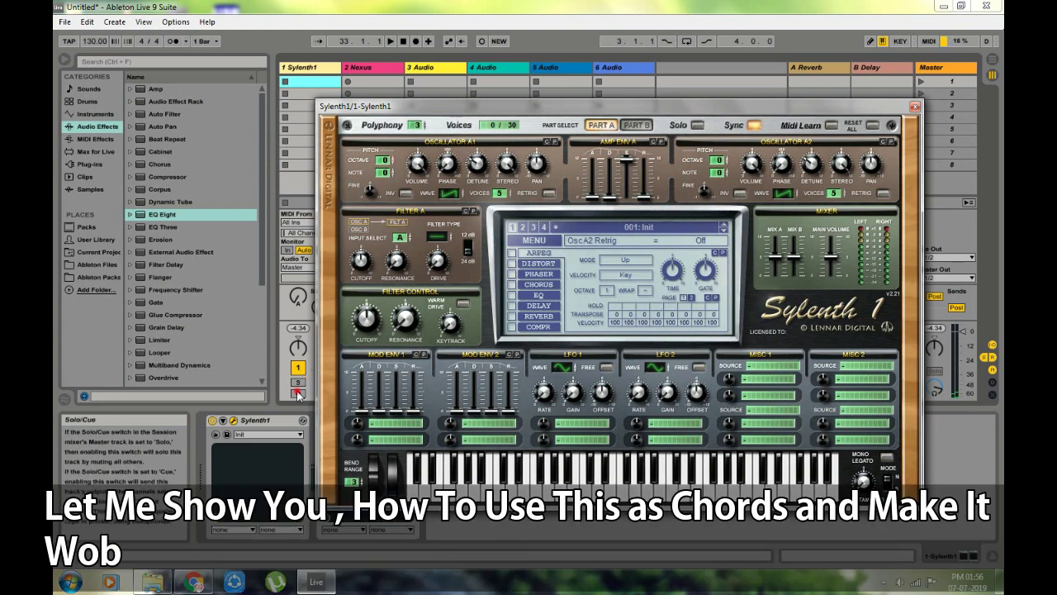
pyautogui.click(297, 393)
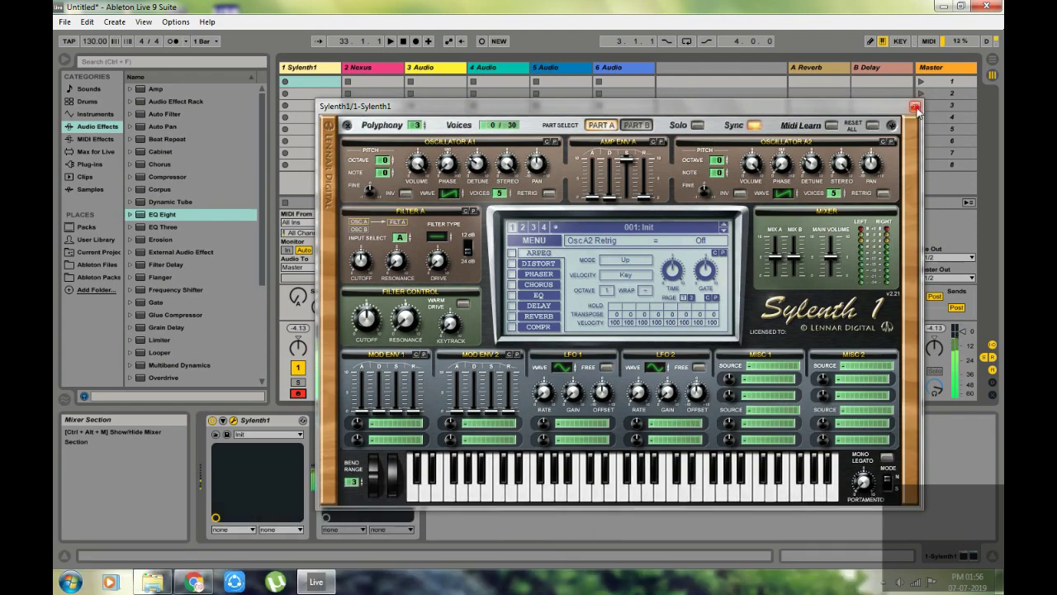
# Open the first Sylenth1 chord clip in the Arrangement View and examine its notes in an enlarged note editor.
pyautogui.click(914, 106)
pyautogui.click(992, 59)
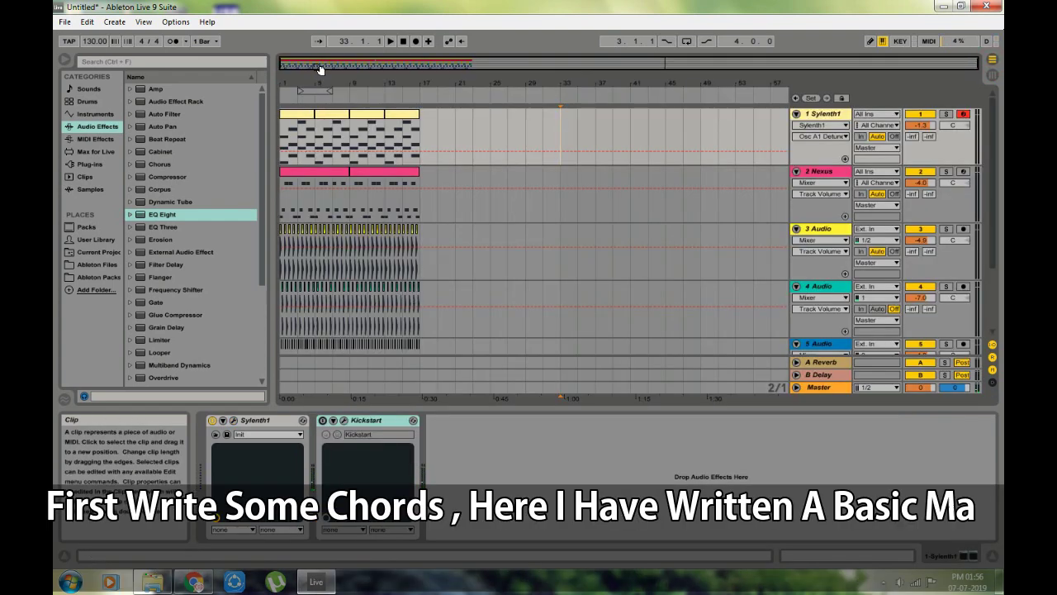
pyautogui.moveTo(291, 62); pyautogui.dragTo(286, 77)
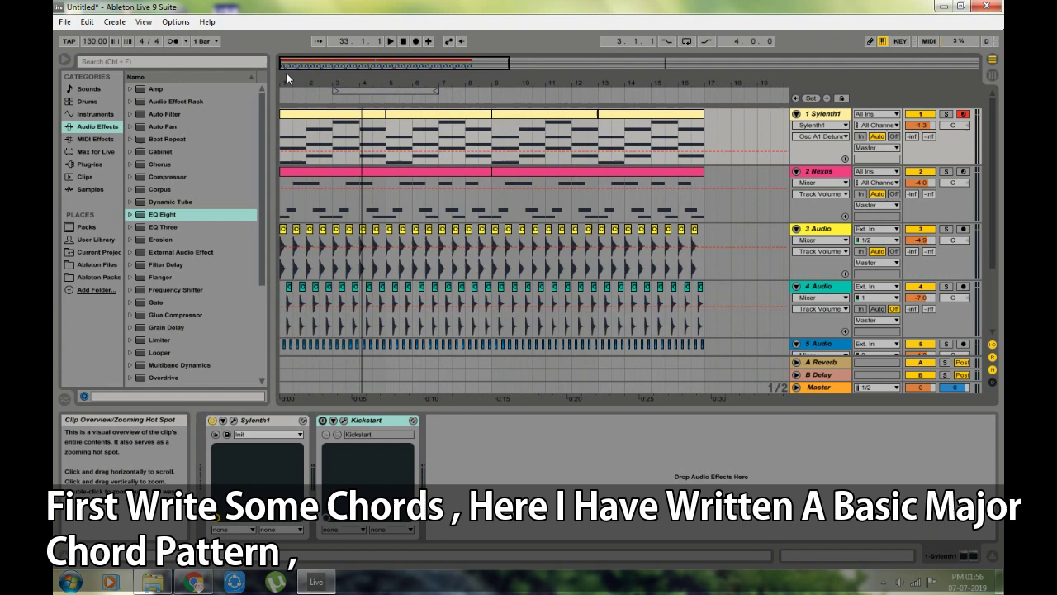
pyautogui.doubleClick(296, 116)
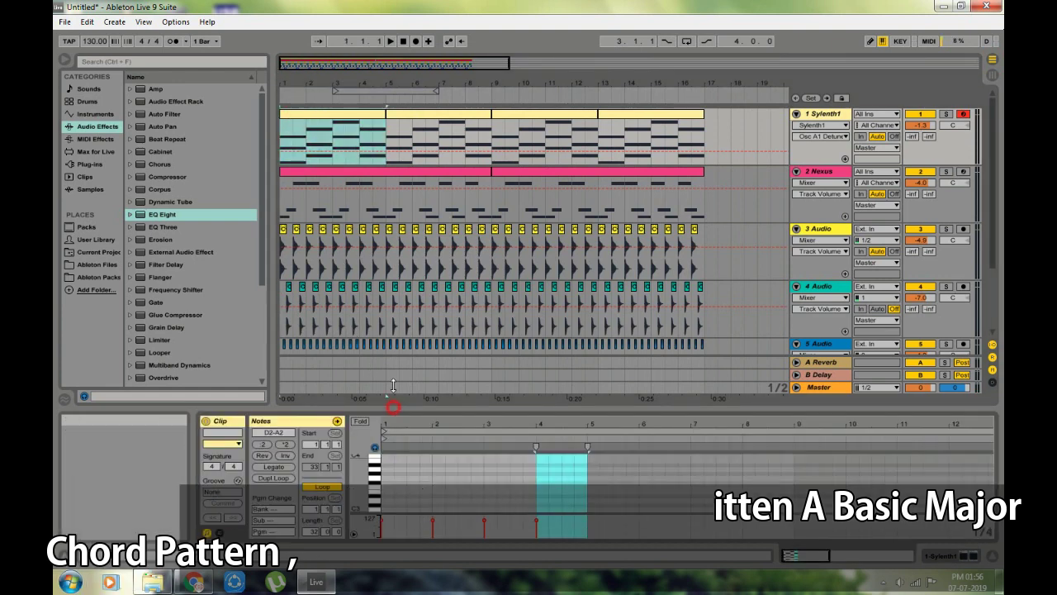
pyautogui.moveTo(392, 402); pyautogui.dragTo(393, 203)
pyautogui.click(408, 312)
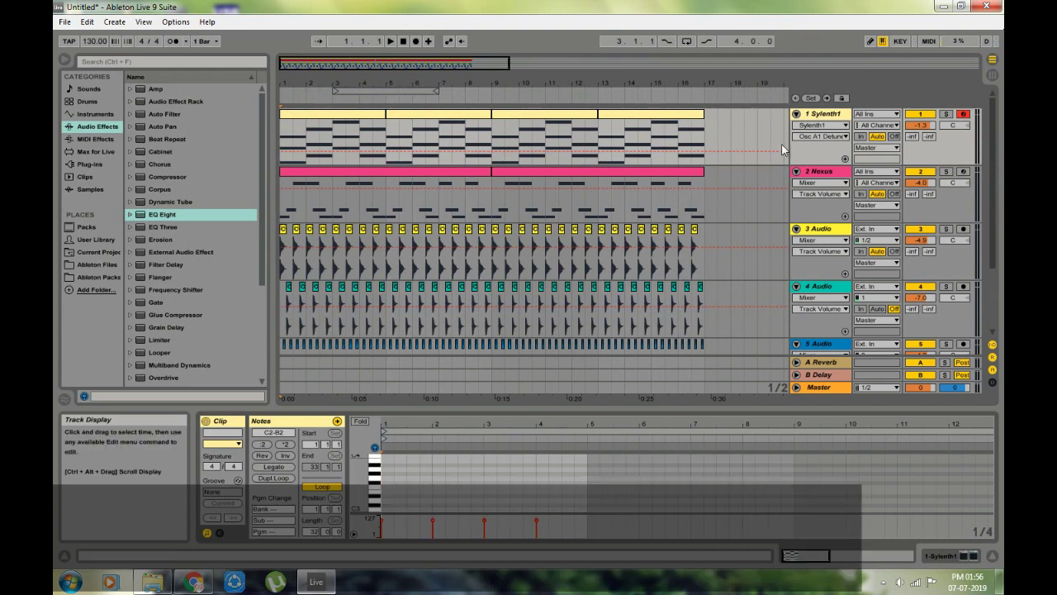
# Solo the Sylenth1 track and play the chord pattern from the beginning.
pyautogui.click(946, 114)
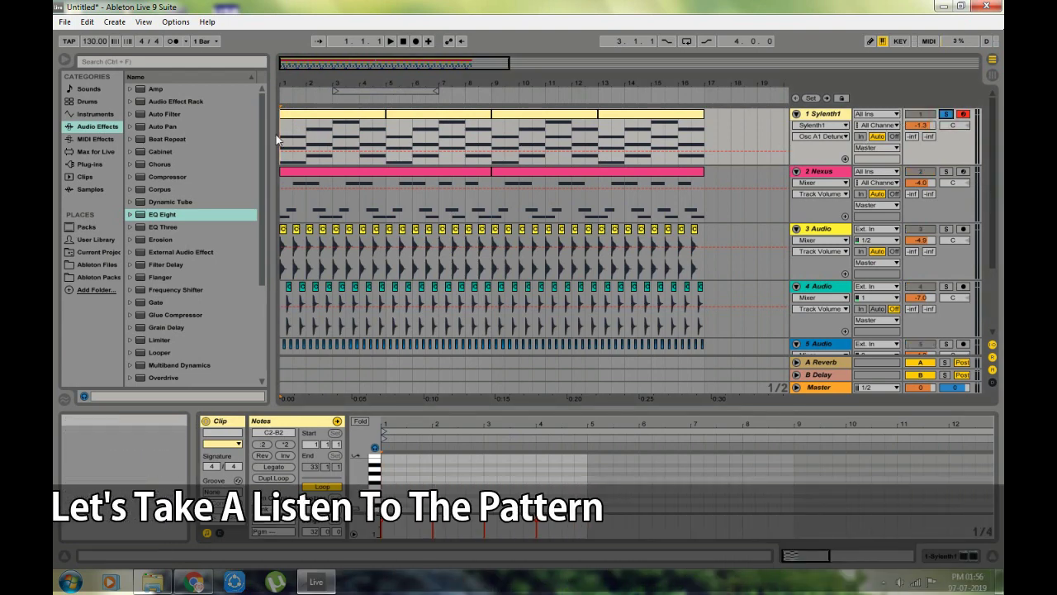
pyautogui.click(279, 140)
pyautogui.press('space')
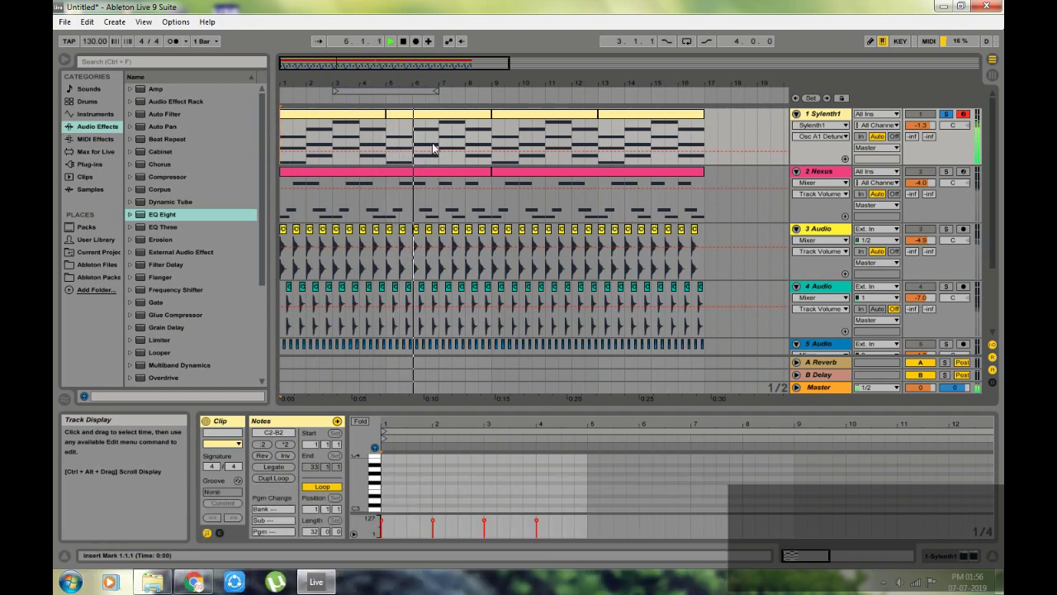
pyautogui.hotkey('shift', 'Tab')
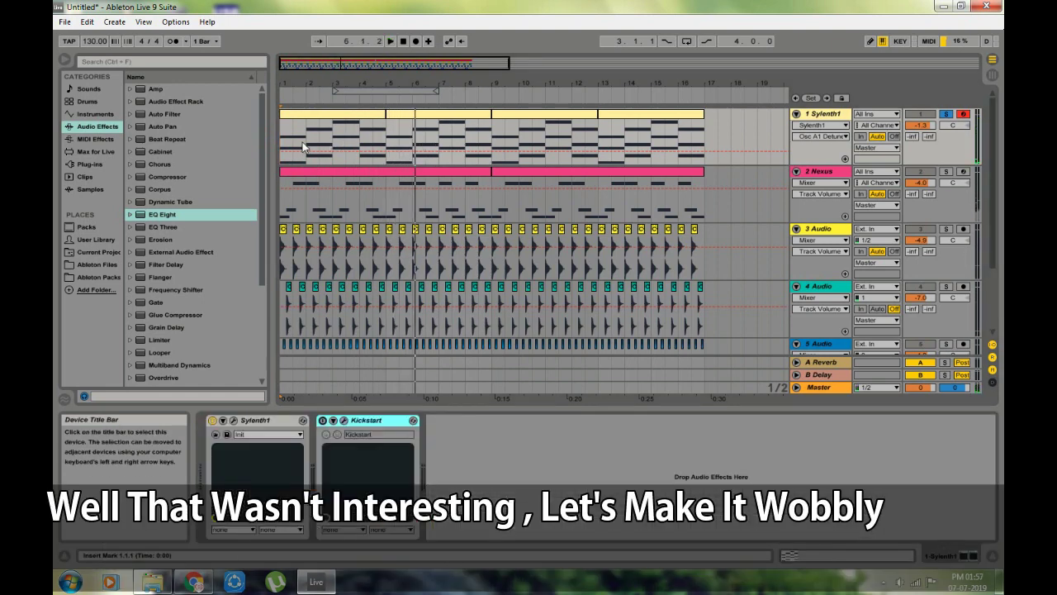
pyautogui.press('space')
# Enable Kickstart on the Sylenth1 track with the sub-bass sidechain curve, 50% mix and 1/4 timing, and audition the chords.
pyautogui.click(323, 420)
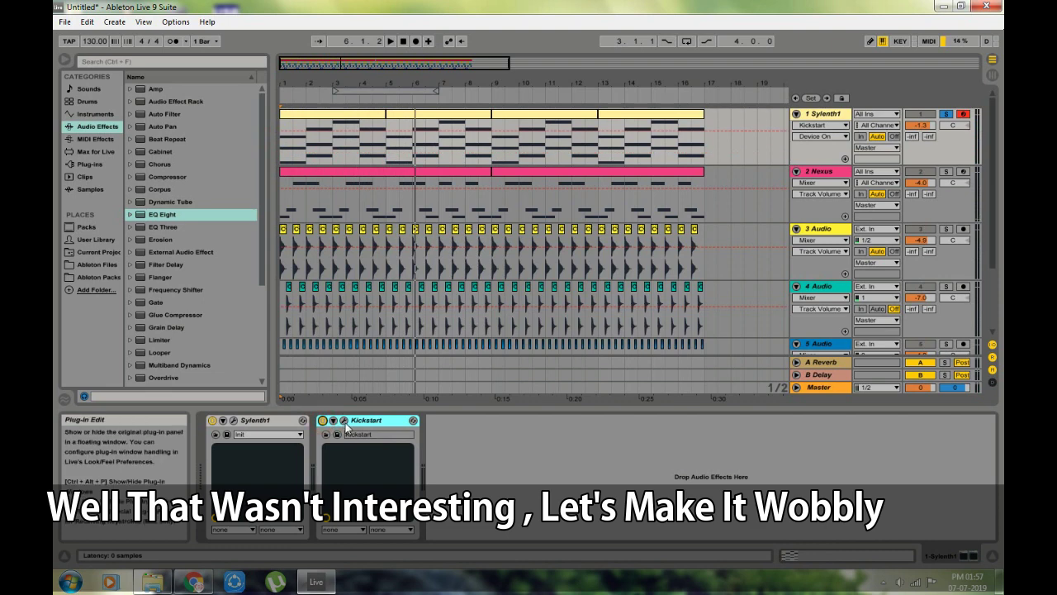
pyautogui.click(344, 420)
pyautogui.click(345, 420)
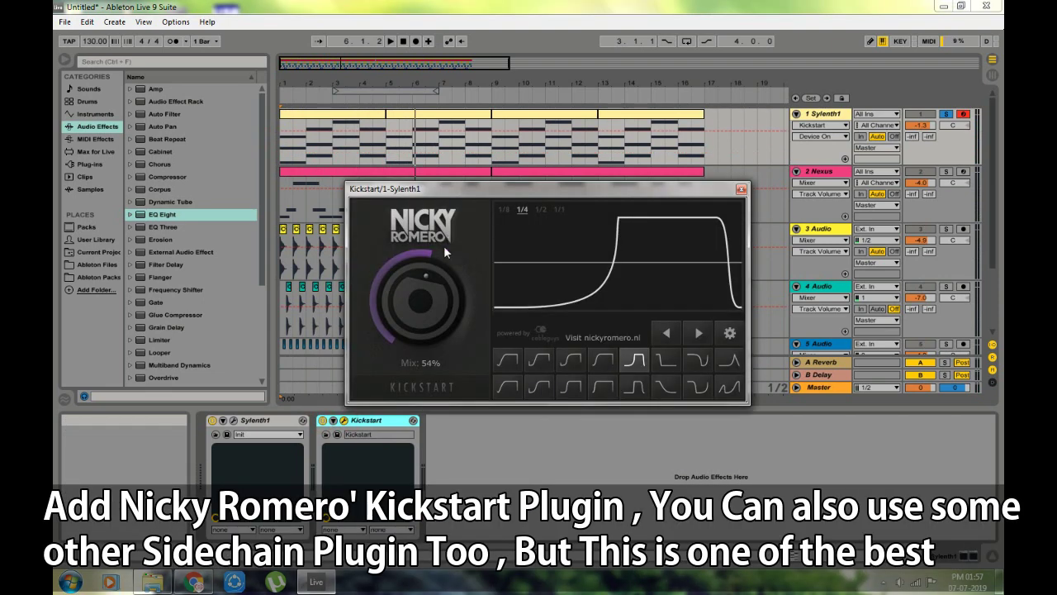
pyautogui.click(633, 361)
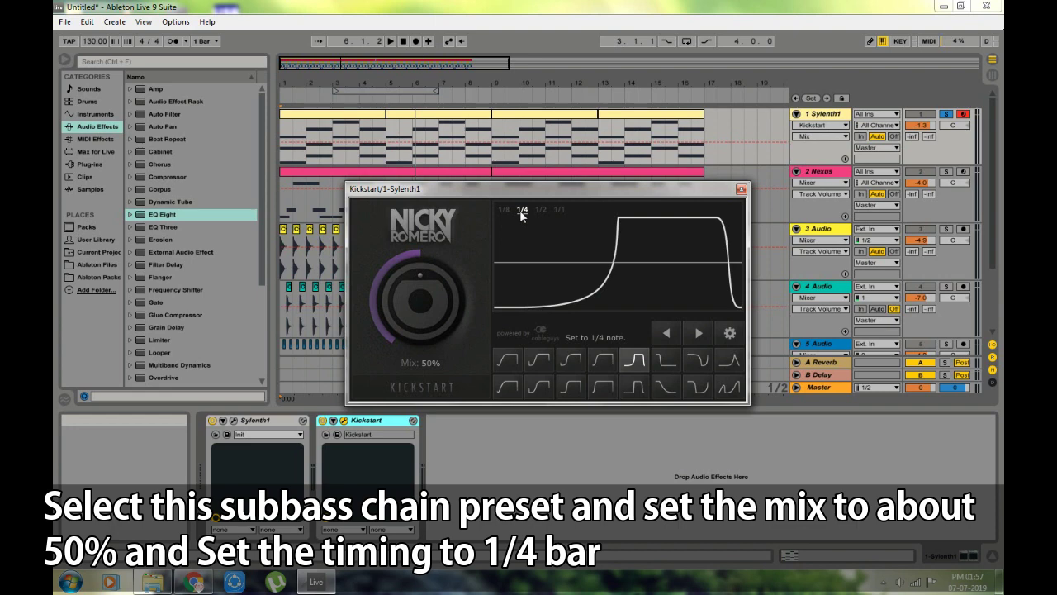
pyautogui.moveTo(571, 189); pyautogui.dragTo(575, 186)
pyautogui.click(740, 179)
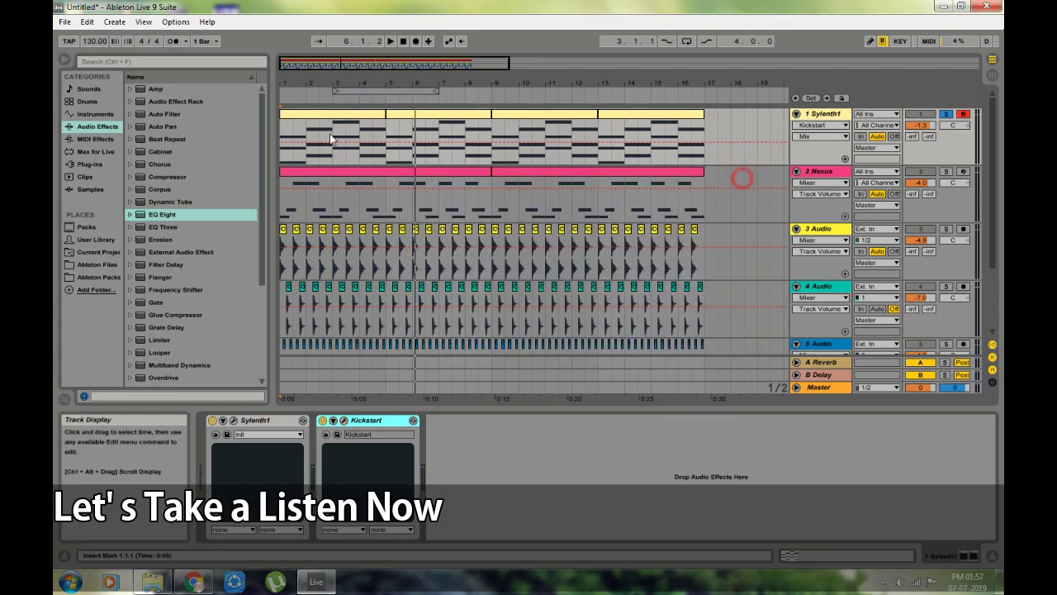
pyautogui.press('space')
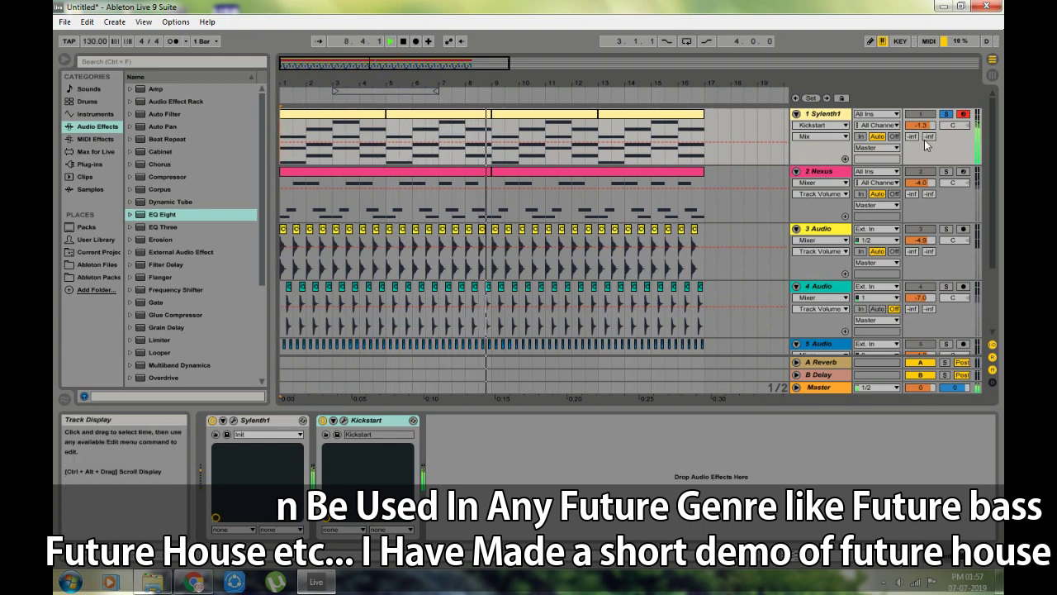
pyautogui.press('space')
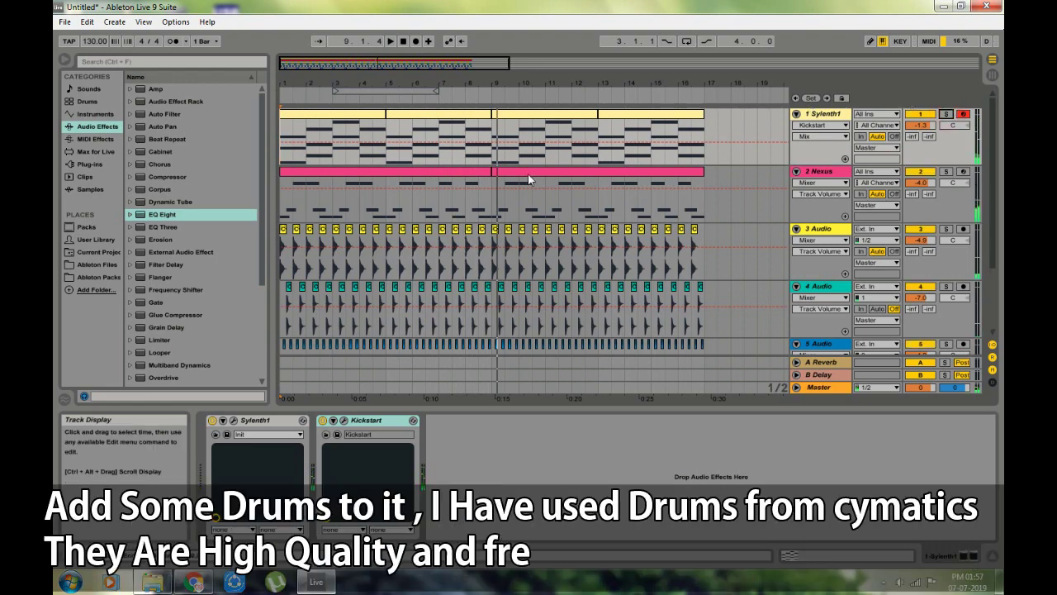
# Examine the Cymatics drum clips and how they are arranged on audio tracks 3 to 6.
pyautogui.scroll(-3, 484, 203)
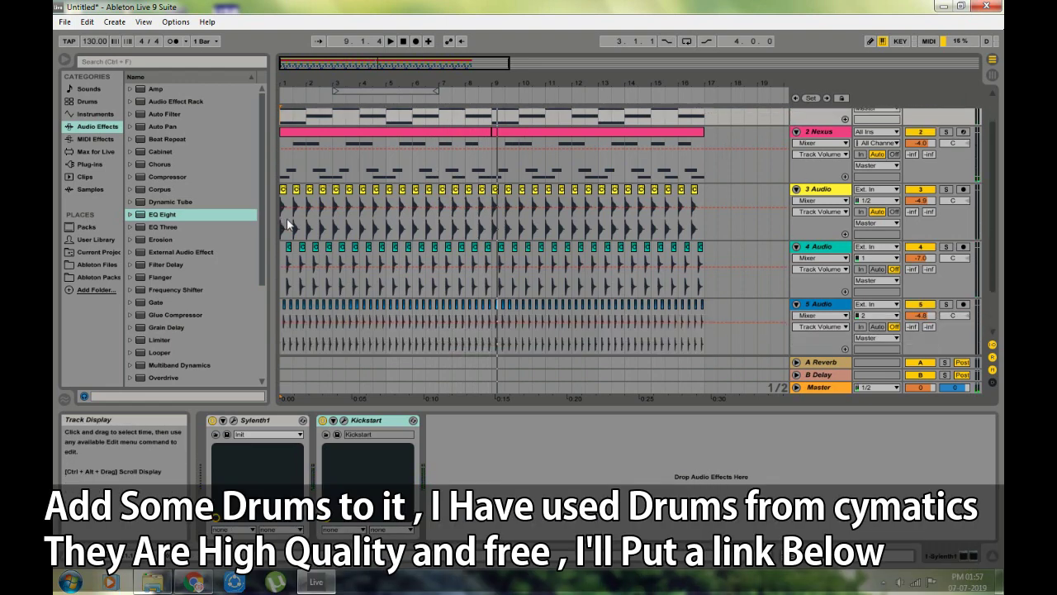
pyautogui.click(285, 170)
pyautogui.scroll(-2, 284, 200)
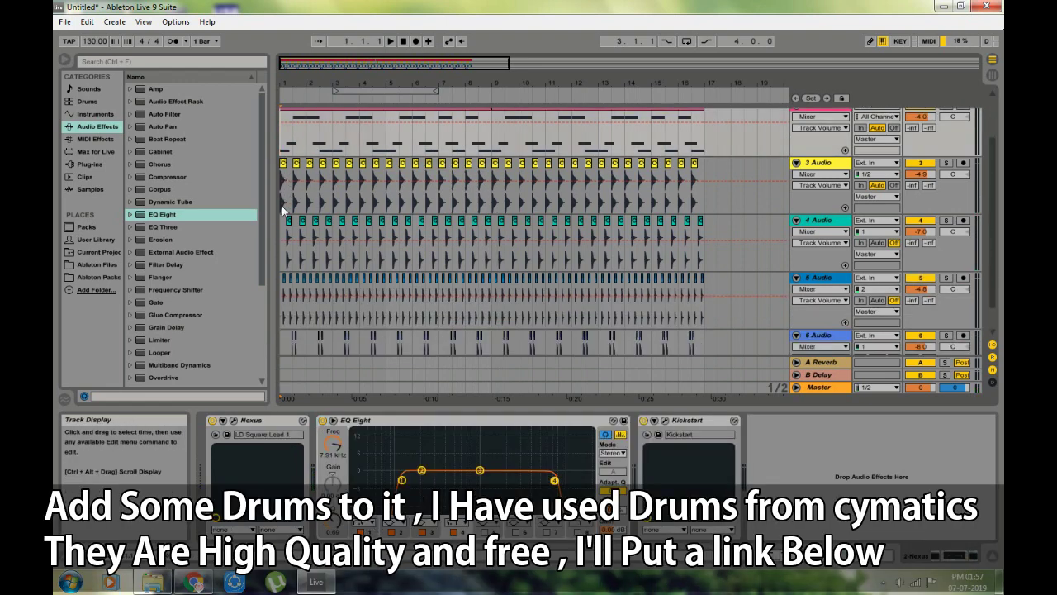
pyautogui.click(282, 202)
pyautogui.moveTo(338, 66); pyautogui.dragTo(339, 161)
pyautogui.moveTo(412, 160); pyautogui.dragTo(685, 216)
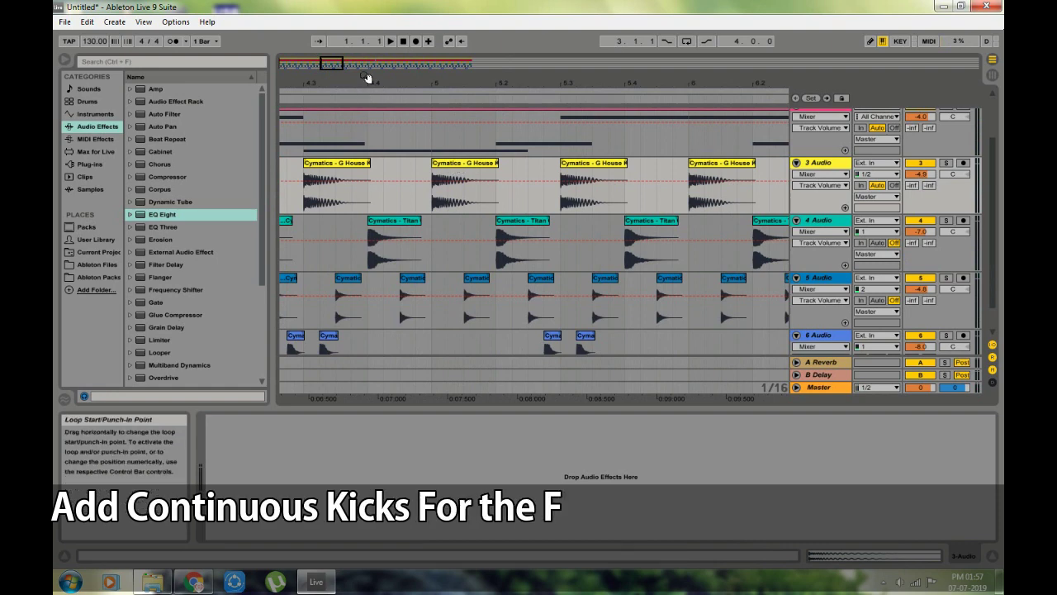
pyautogui.moveTo(328, 64); pyautogui.dragTo(328, 11)
pyautogui.scroll(-2, 322, 170)
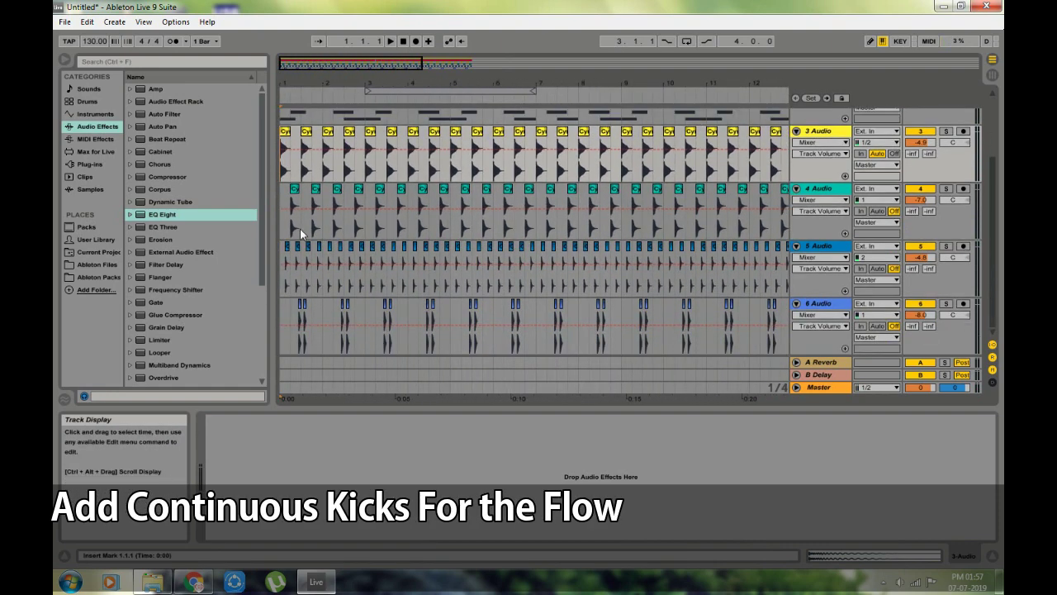
# Solo the 3 Audio kick track and play its existing pattern from the beginning.
pyautogui.click(945, 131)
pyautogui.click(281, 165)
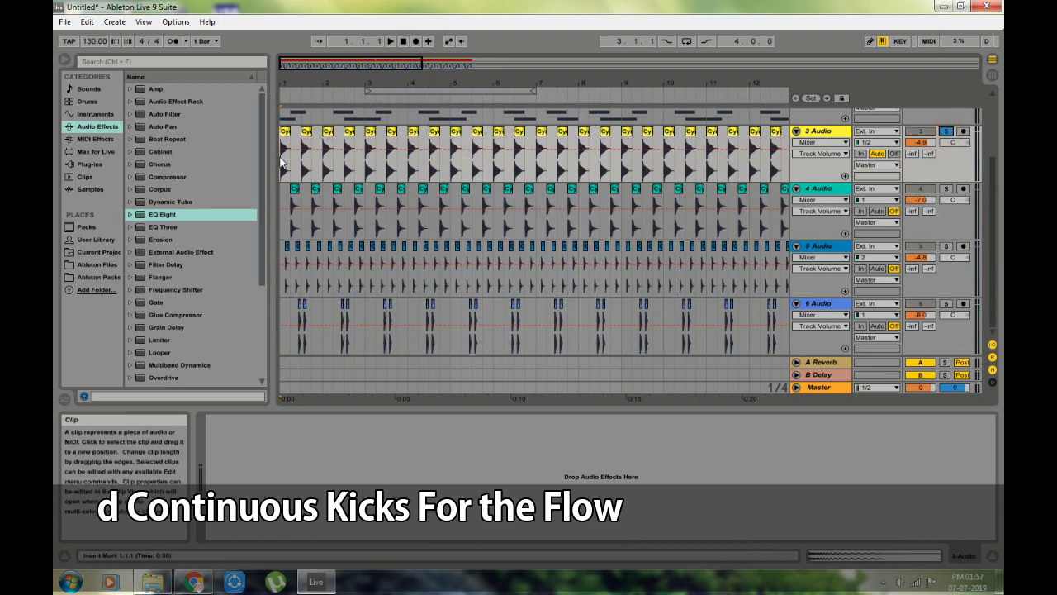
pyautogui.press('space')
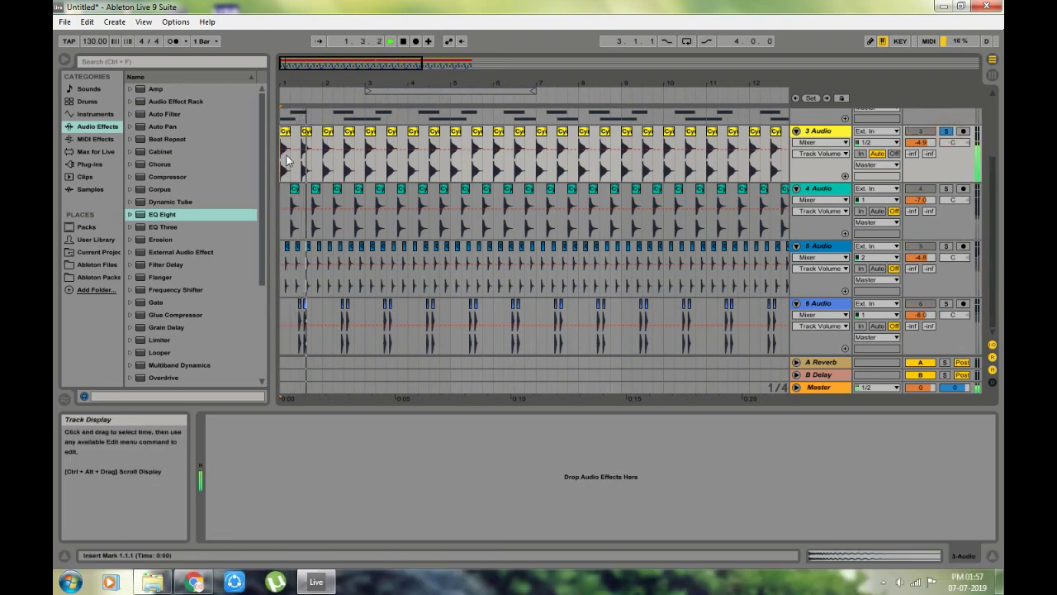
pyautogui.press('space')
# Copy the first G House kick clip on the 3 Audio track into the gap at 1.2.1.
pyautogui.moveTo(294, 66); pyautogui.dragTo(289, 95)
pyautogui.click(288, 137)
pyautogui.doubleClick(290, 137)
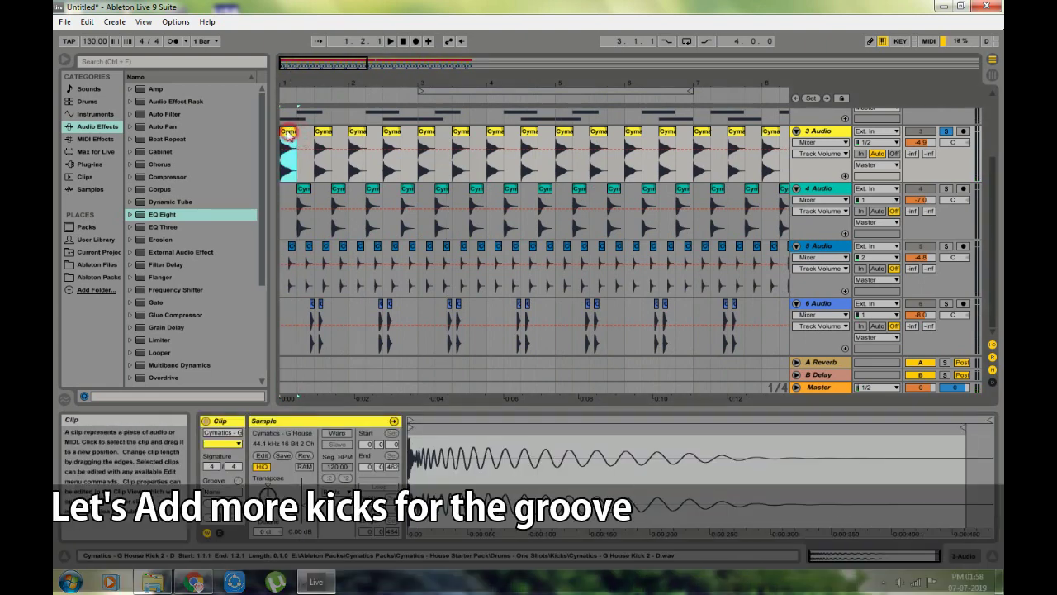
pyautogui.moveTo(299, 139); pyautogui.dragTo(304, 140)
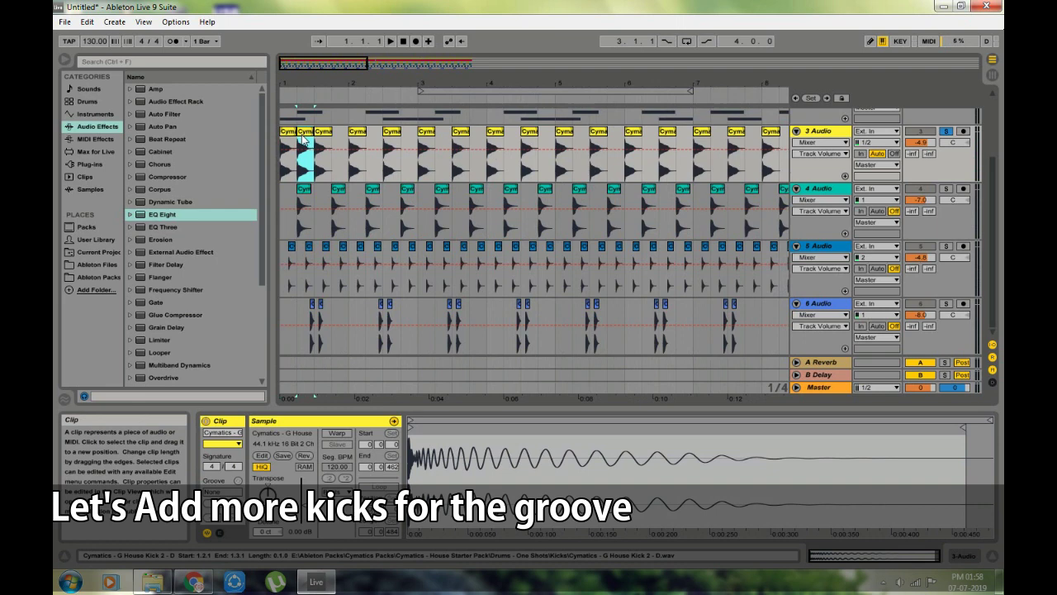
# Duplicate the added kick along the 3 Audio track up to bar 17 so that a kick falls on every beat.
pyautogui.hotkey('ctrl', 'd')
pyautogui.hotkey('ctrl', 'd')
pyautogui.hotkey('ctrl', 'd')
pyautogui.hotkey('ctrl', 'd')
pyautogui.hotkey('ctrl', 'd')
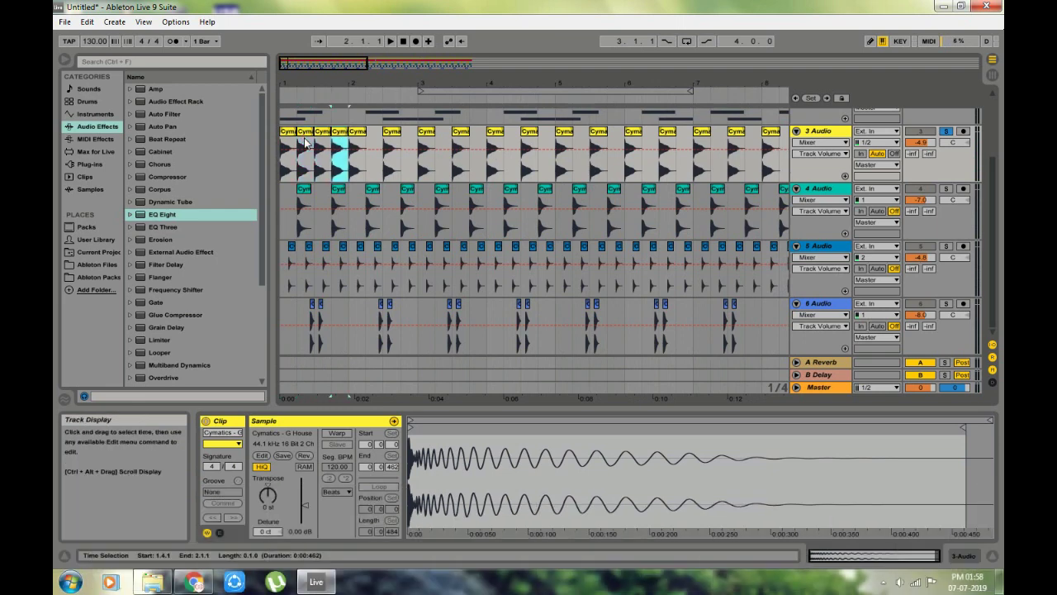
pyautogui.hotkey('ctrl', 'd')
pyautogui.hotkey('ctrl', 'd')
pyautogui.hotkey('ctrl', 'd')
pyautogui.hotkey('ctrl', 'd')
pyautogui.hotkey('ctrl', 'd')
pyautogui.hotkey('ctrl', 'd')
pyautogui.hotkey('ctrl', 'd')
pyautogui.hotkey('ctrl', 'd')
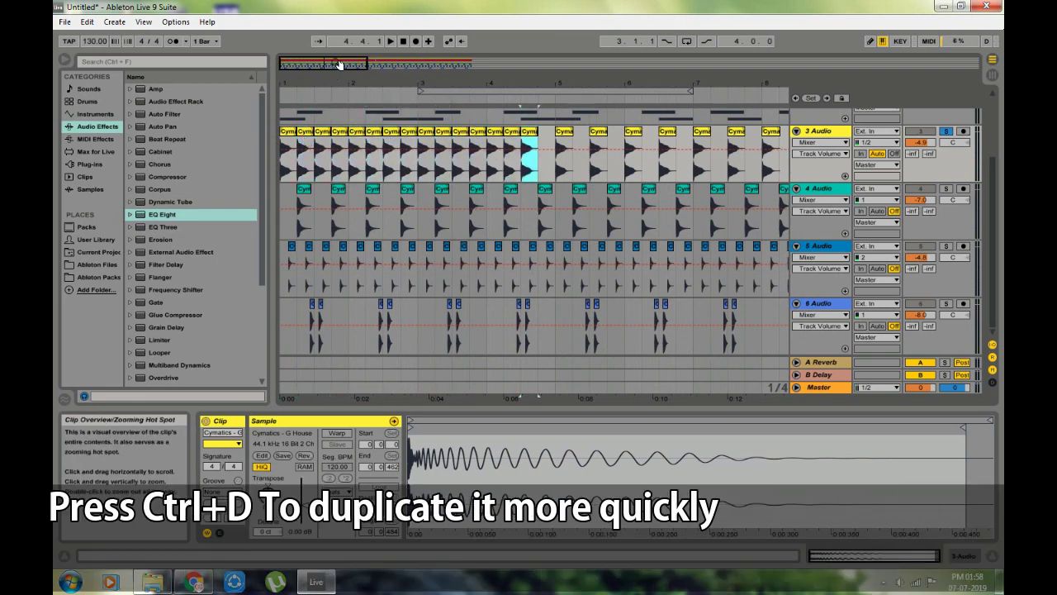
pyautogui.moveTo(337, 66); pyautogui.dragTo(337, 51)
pyautogui.press('-')
pyautogui.press('-')
pyautogui.hotkey('ctrl', 'd')
pyautogui.hotkey('ctrl', 'd')
pyautogui.hotkey('ctrl', 'd')
pyautogui.hotkey('ctrl', 'd')
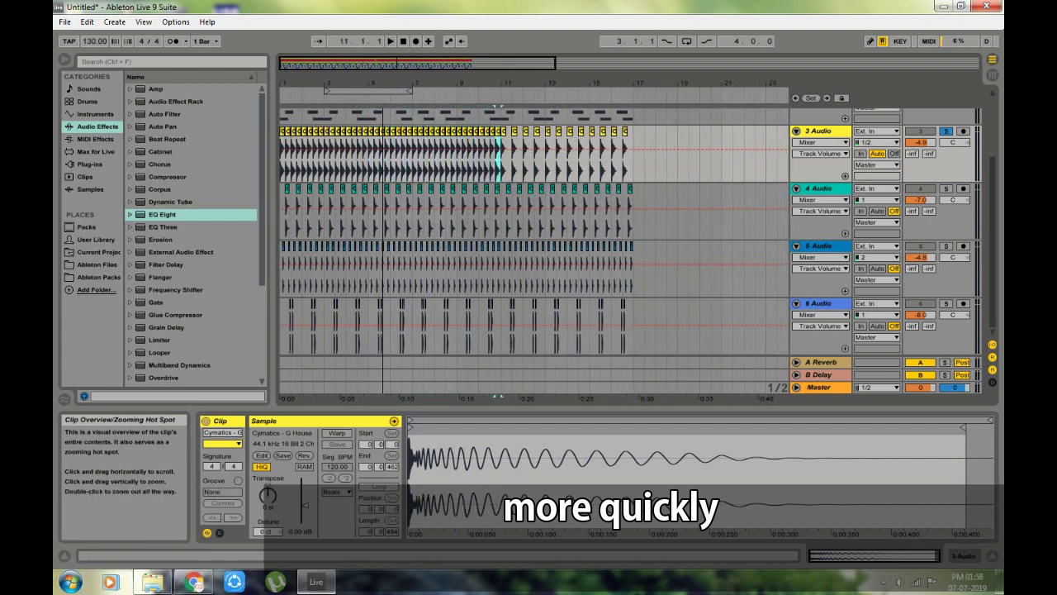
pyautogui.hotkey('ctrl', 'd')
pyautogui.hotkey('ctrl', 'd')
pyautogui.hotkey('ctrl', 'd')
pyautogui.hotkey('ctrl', 'd')
pyautogui.hotkey('ctrl', 'd')
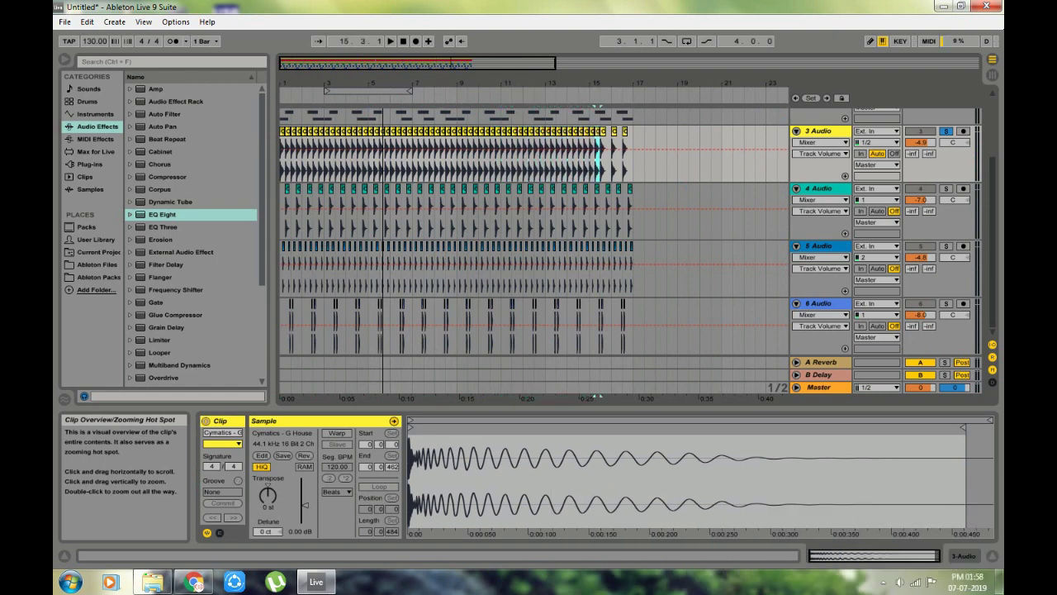
pyautogui.hotkey('ctrl', 'd')
# Play the soloed 3 Audio track from the start to hear the denser kick pattern.
pyautogui.moveTo(555, 63); pyautogui.dragTo(357, 62)
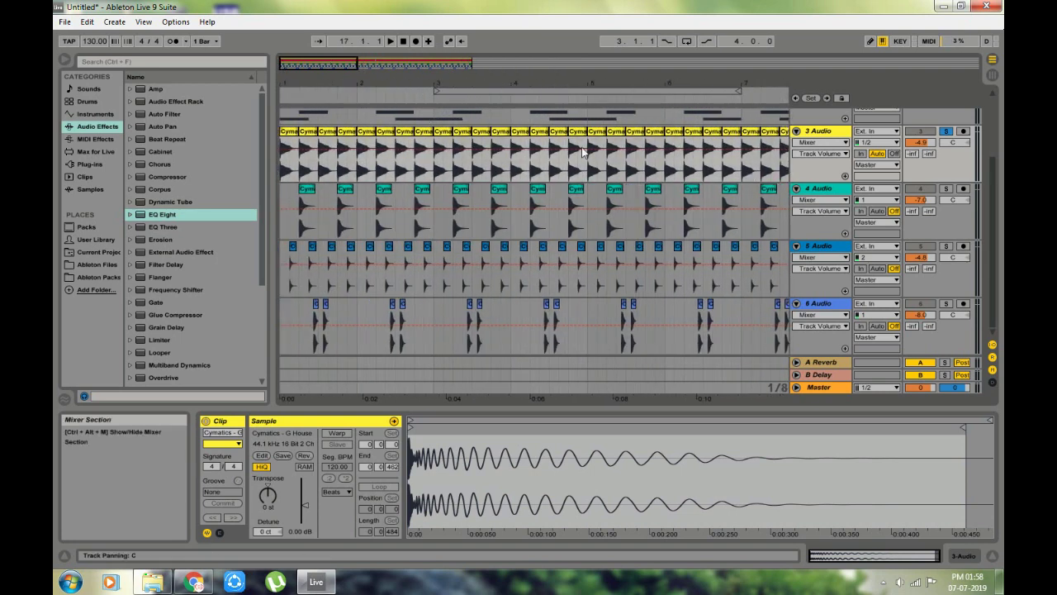
pyautogui.click(284, 171)
pyautogui.press('space')
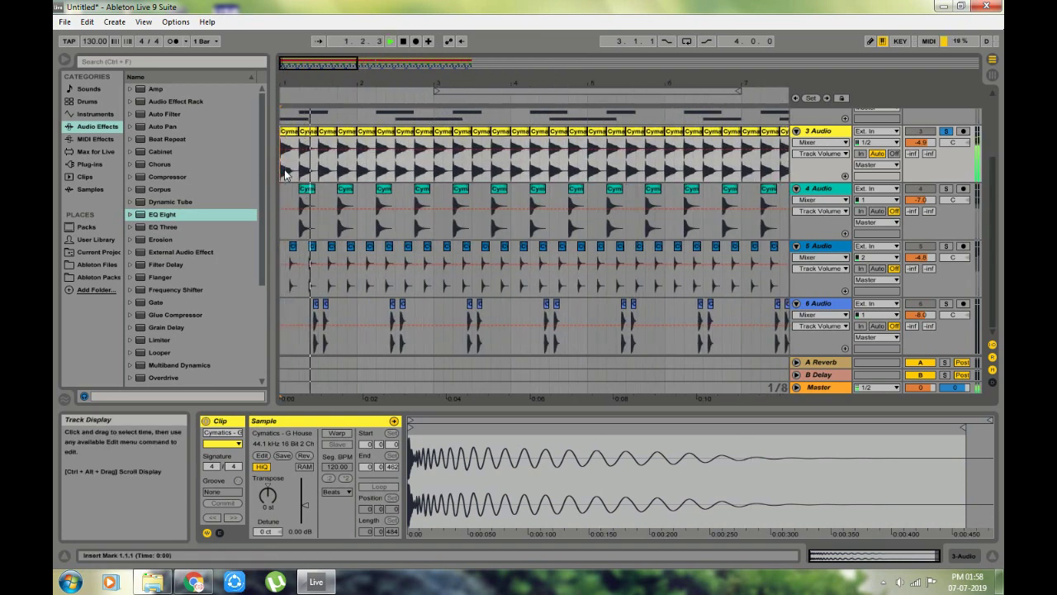
pyautogui.press('space')
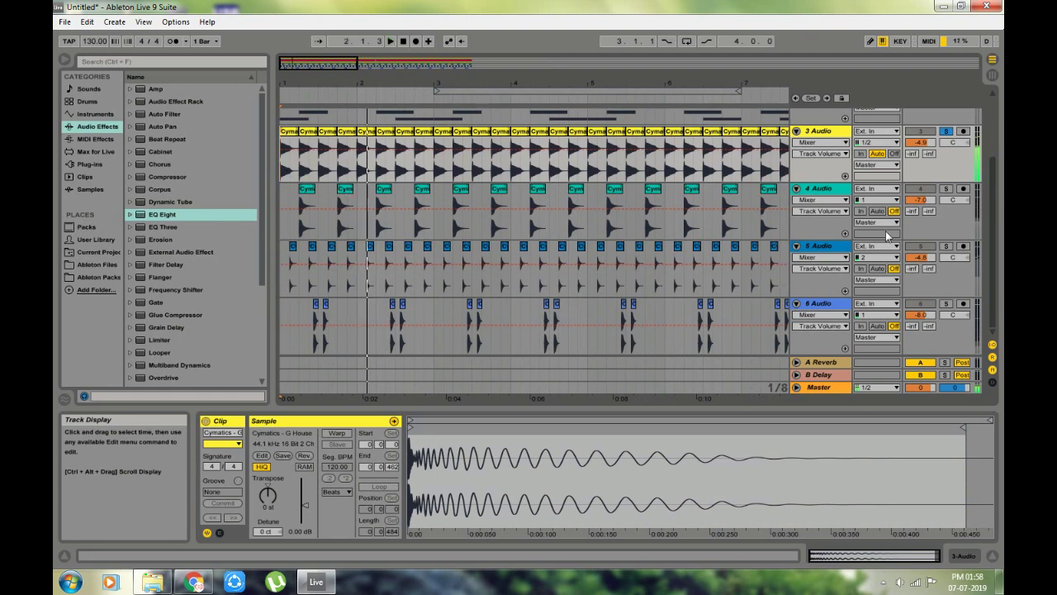
# Solo the 4 Audio clap track and play its pattern from the beginning.
pyautogui.click(946, 189)
pyautogui.click(289, 205)
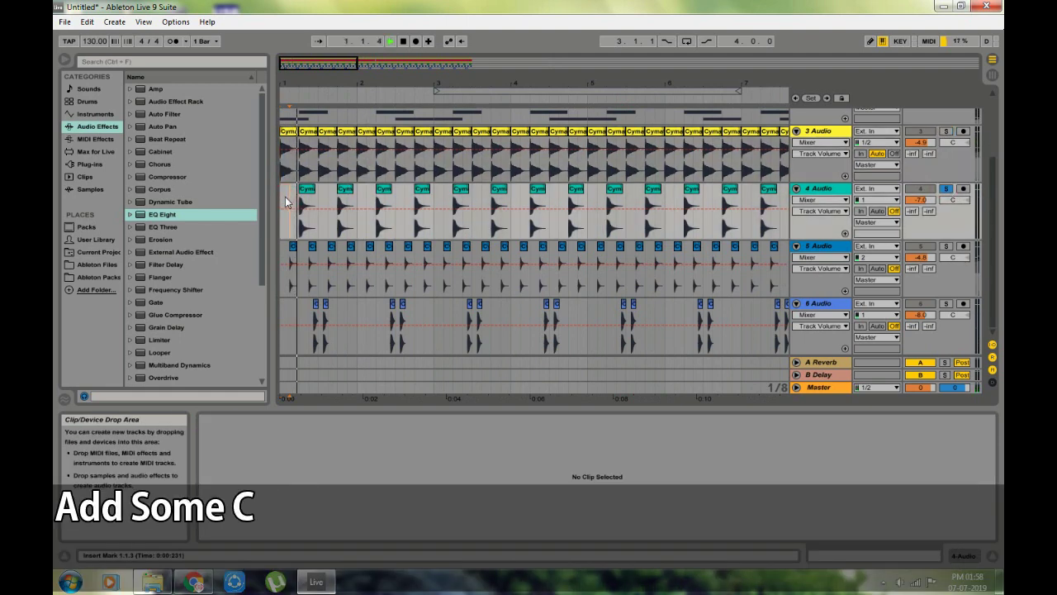
pyautogui.press('space')
pyautogui.press('space')
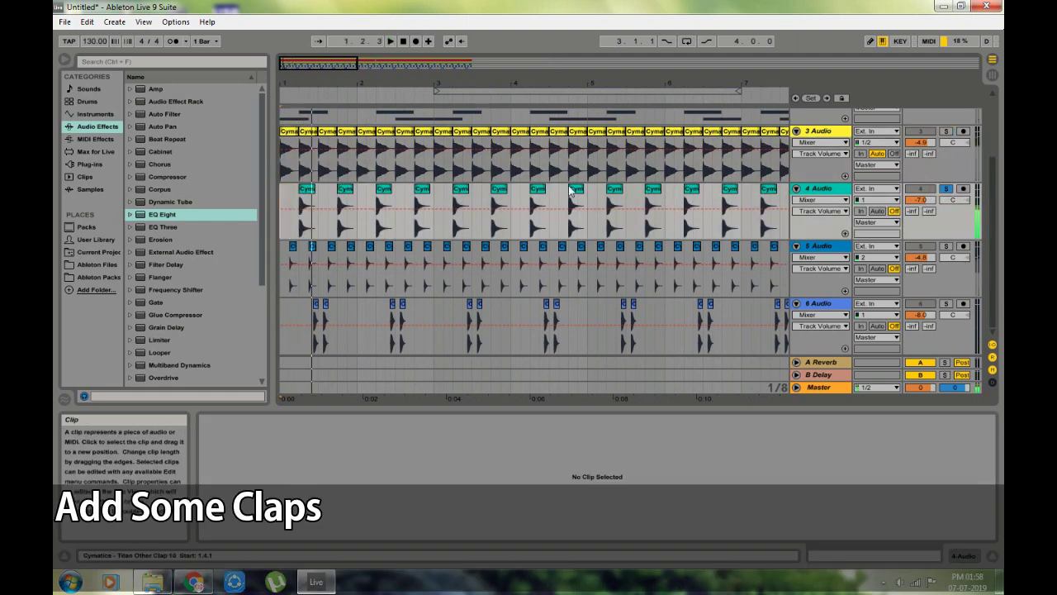
# Add the 3 Audio kick and 5 Audio hi-hat tracks to the solo and play them together with the claps.
pyautogui.keyDown('ctrl'); pyautogui.click(946, 132); pyautogui.keyUp('ctrl')
pyautogui.press('space')
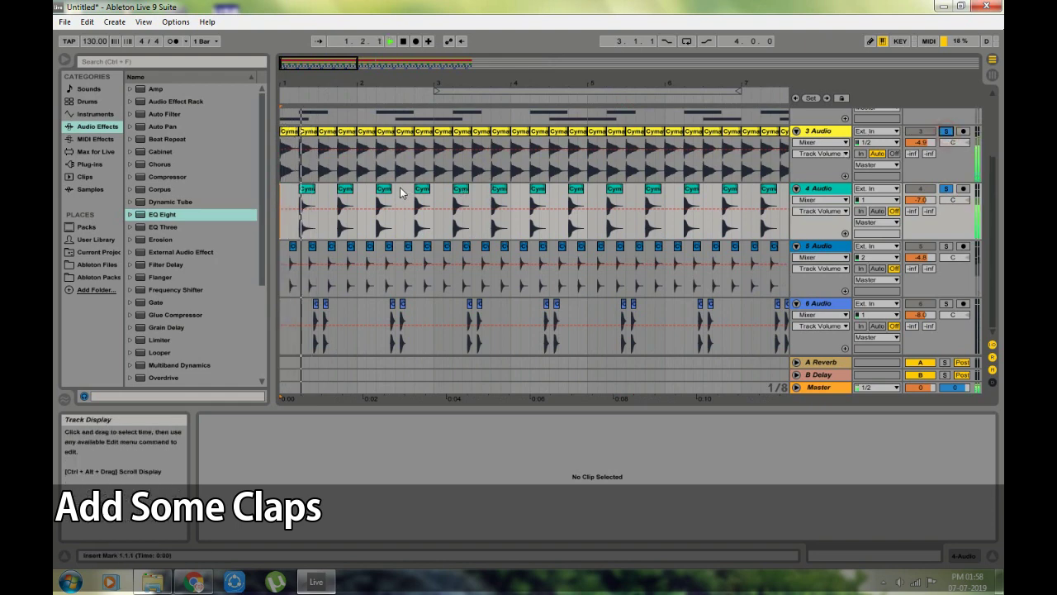
pyautogui.keyDown('ctrl'); pyautogui.click(946, 246); pyautogui.keyUp('ctrl')
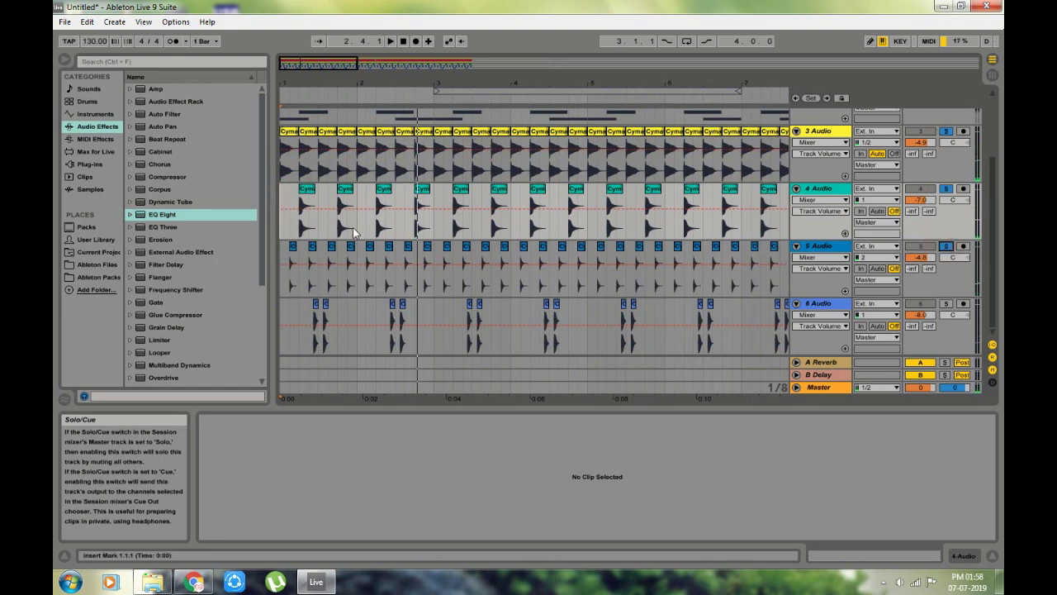
pyautogui.press('space')
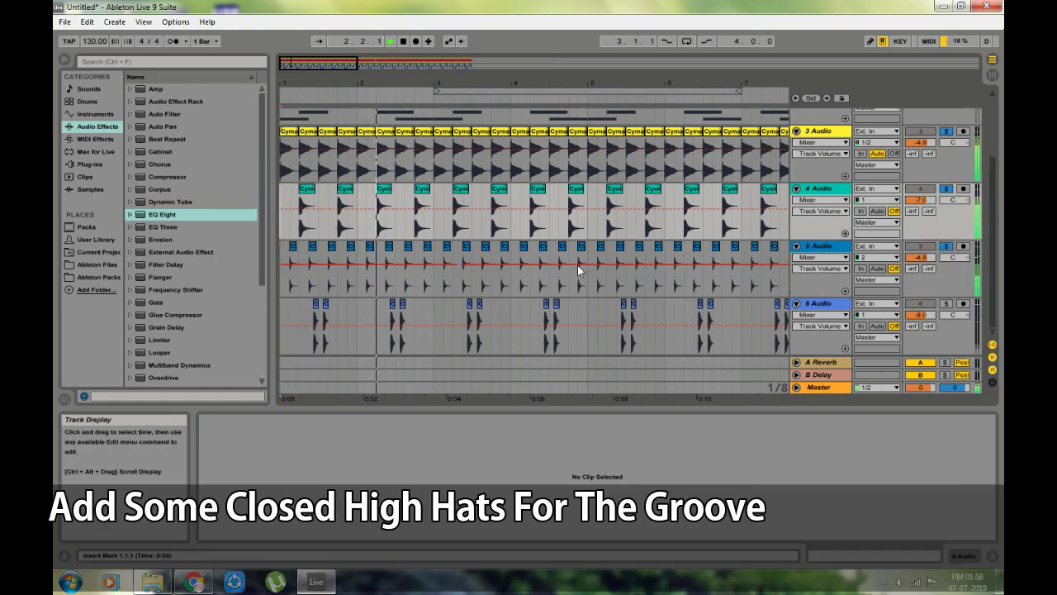
# Add the 6 Audio off-beat snare track to the solo and play all four drum tracks from the start.
pyautogui.click(946, 305)
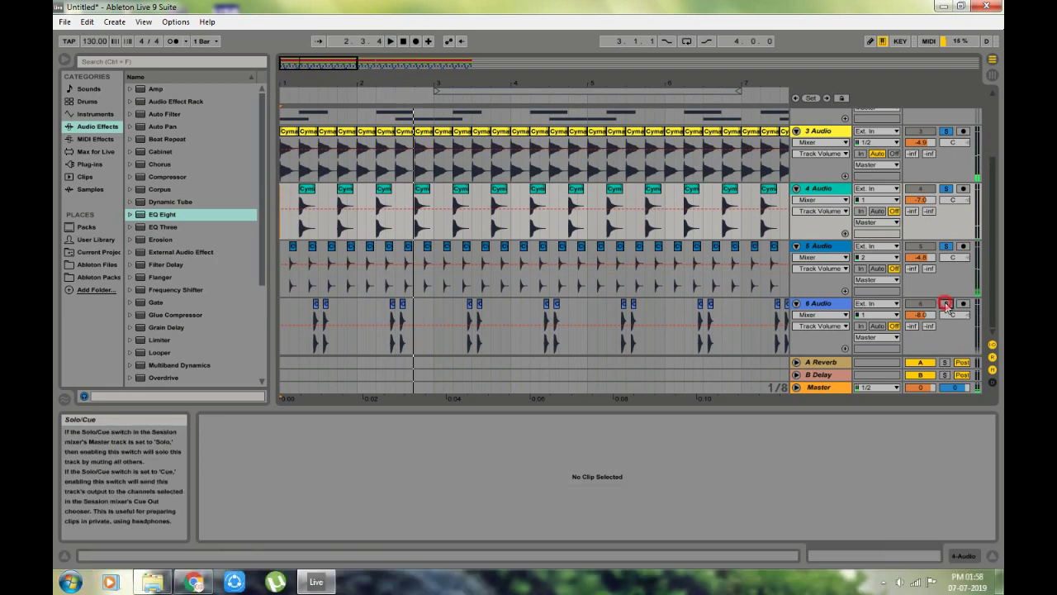
pyautogui.click(283, 308)
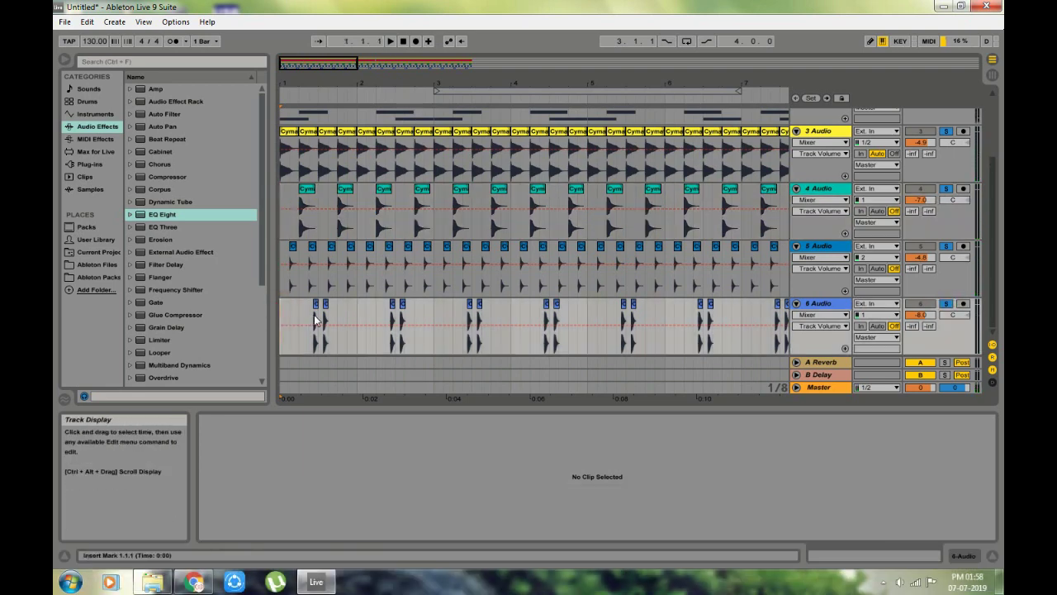
pyautogui.press('space')
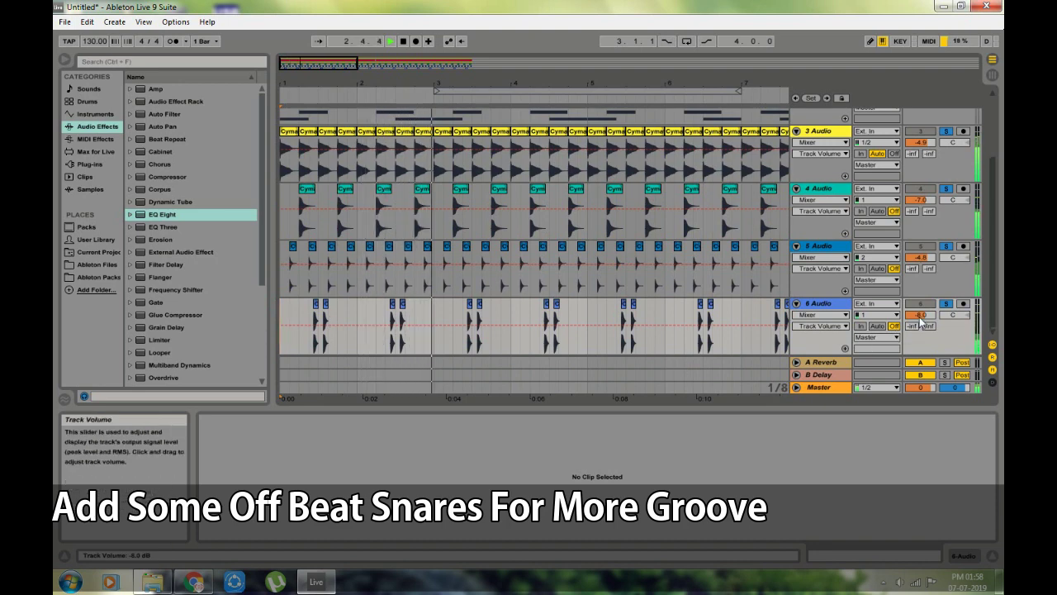
pyautogui.press('space')
# Clear the drum track solos, solo the 2 Nexus track and select its first melody clip.
pyautogui.click(946, 132)
pyautogui.scroll(2, 607, 198)
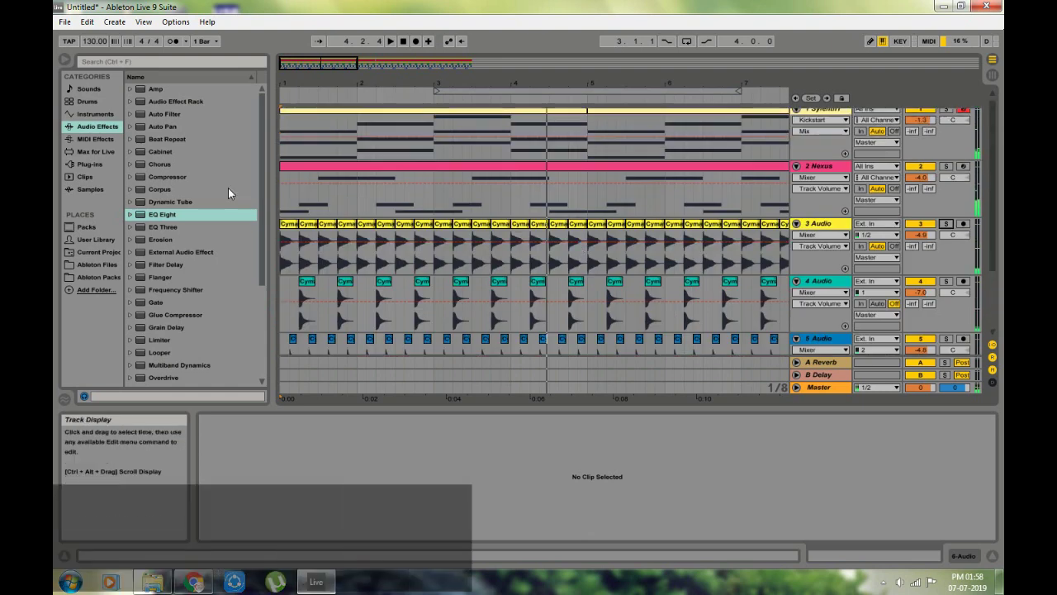
pyautogui.click(282, 196)
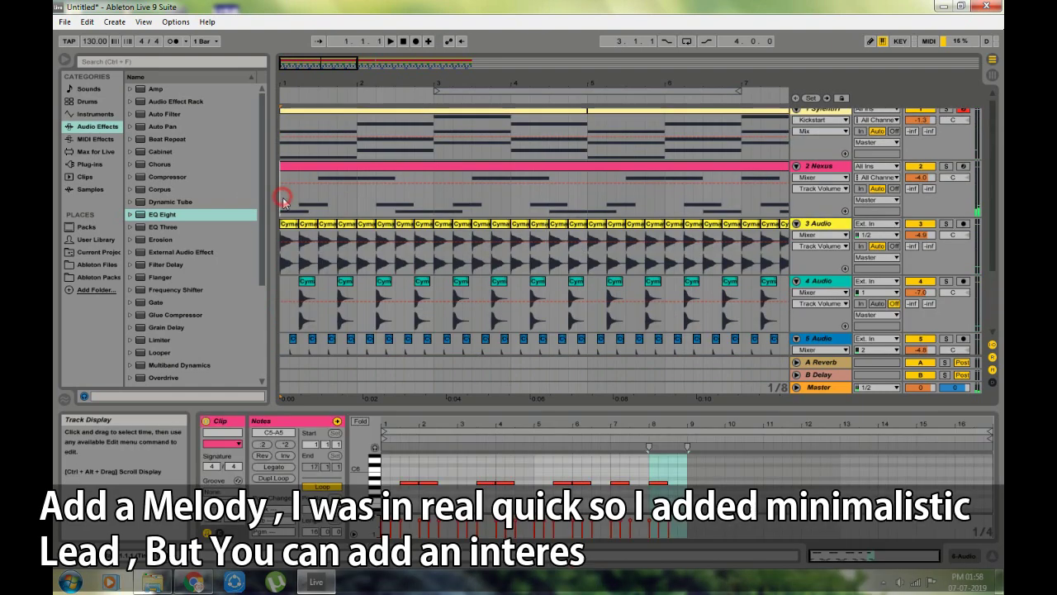
pyautogui.click(947, 166)
pyautogui.click(331, 170)
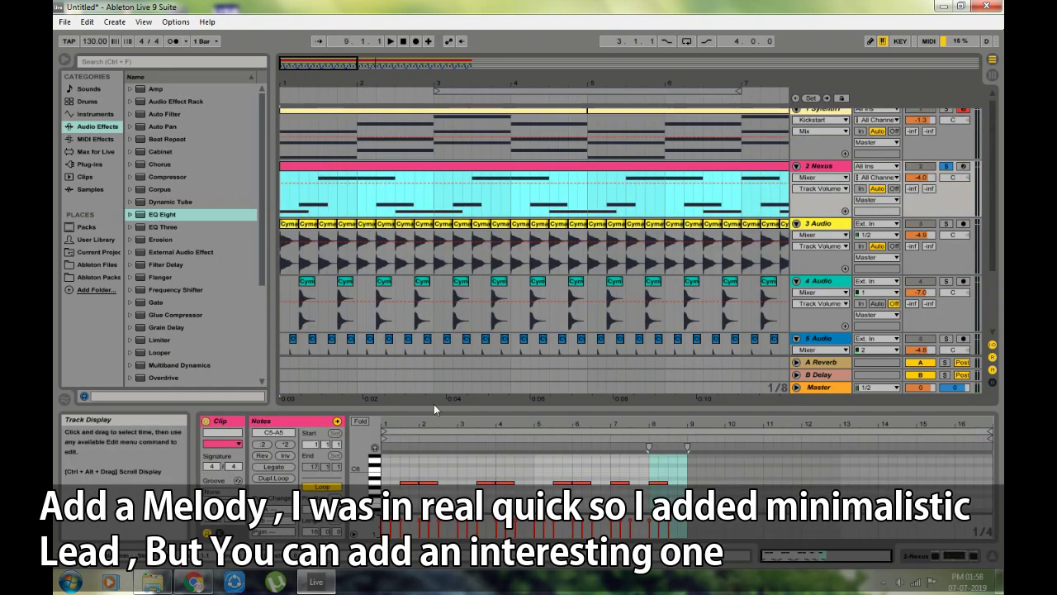
pyautogui.moveTo(448, 342); pyautogui.dragTo(435, 414)
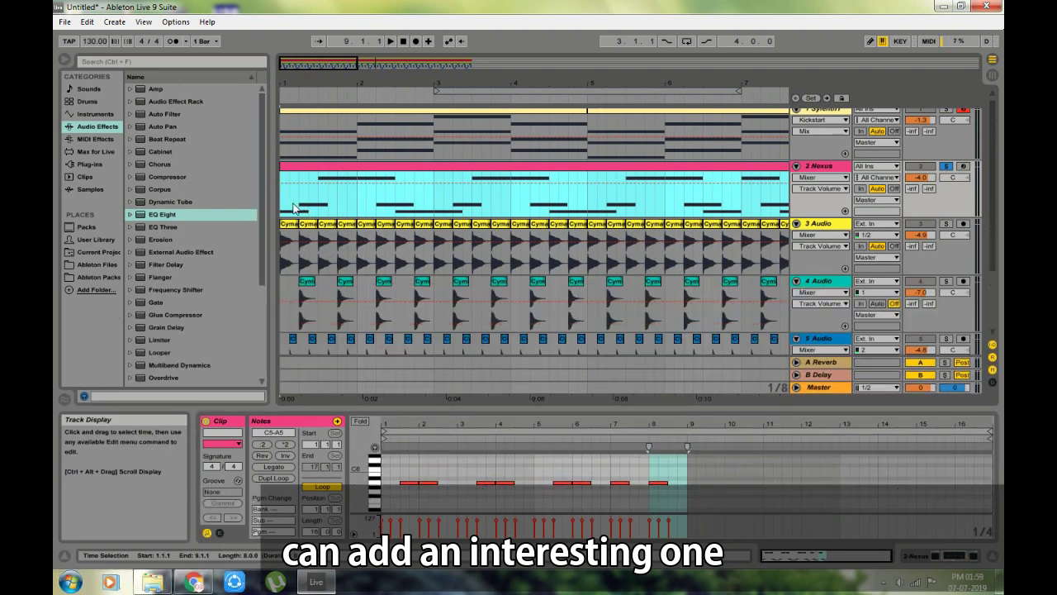
# Show the device chain of the 2 Nexus track and inspect its EQ Eight and Kickstart sidechain settings.
pyautogui.hotkey('shift', 'Tab')
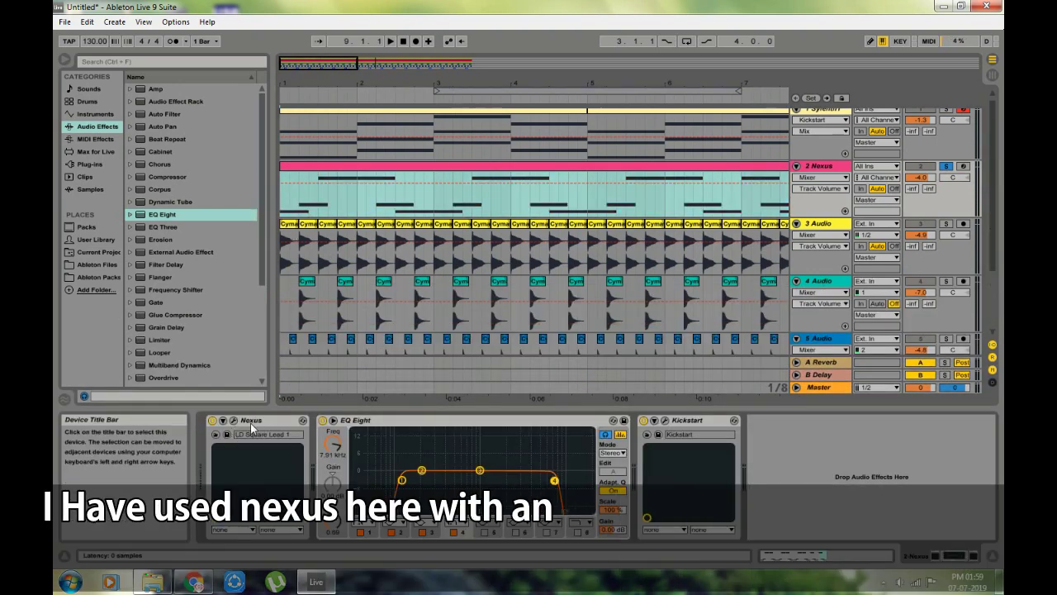
pyautogui.click(407, 429)
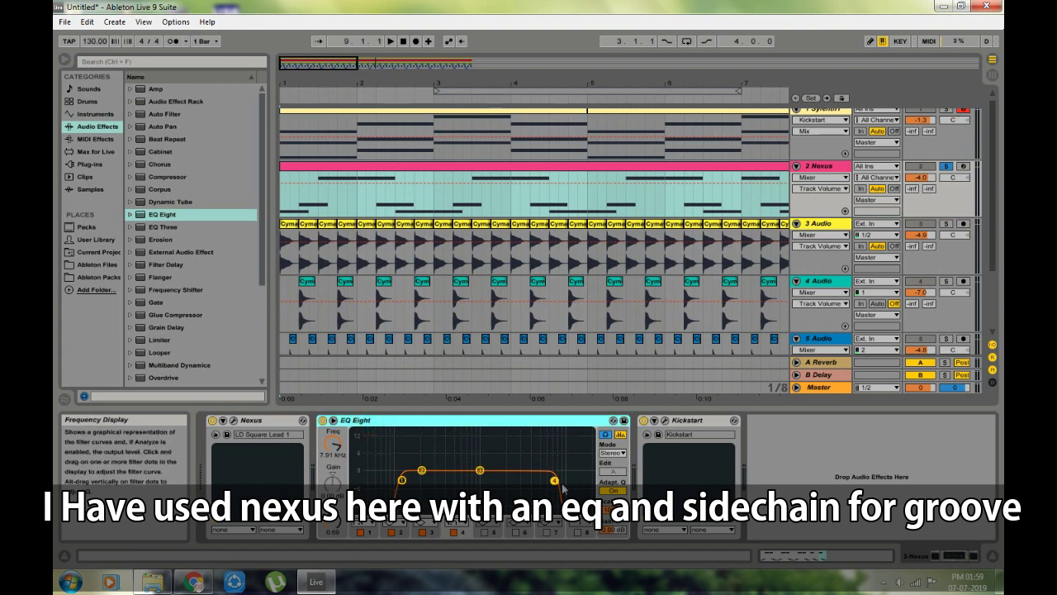
pyautogui.click(665, 420)
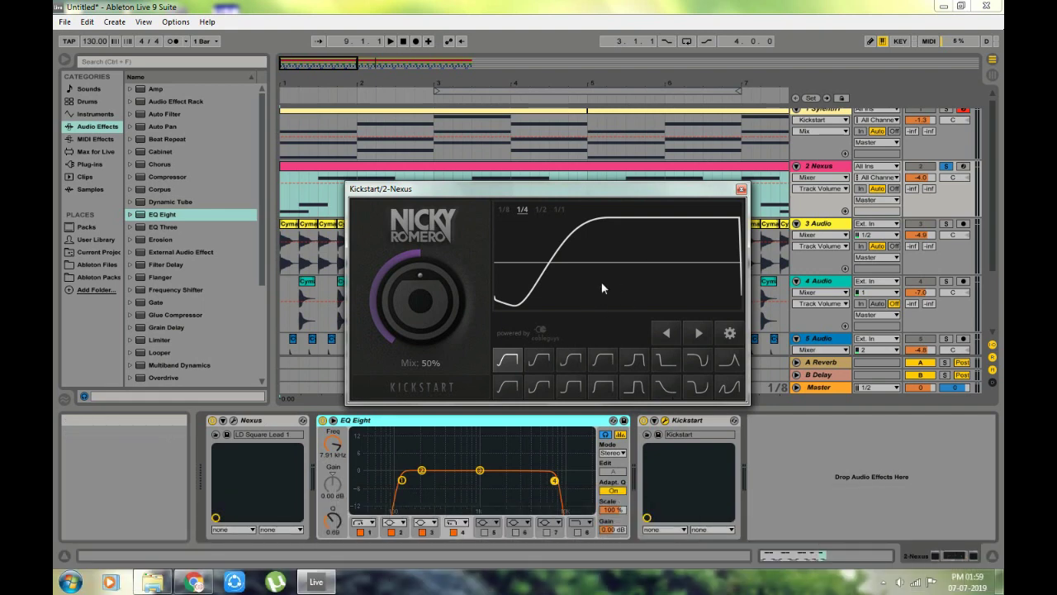
pyautogui.click(741, 191)
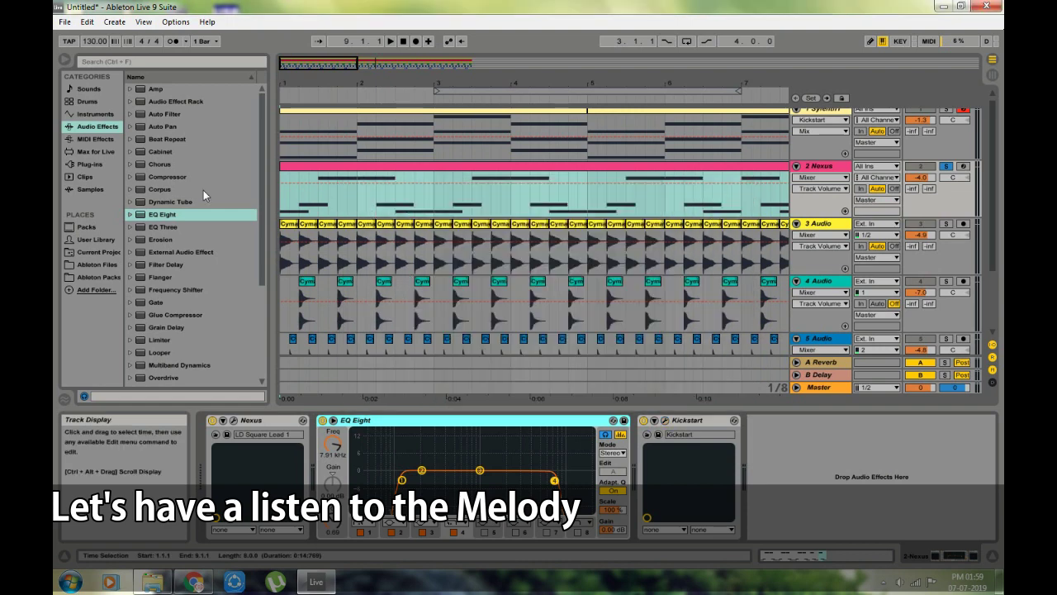
# Play the Nexus melody alone from the first clip and take the 2 Nexus track out of solo.
pyautogui.click(395, 213)
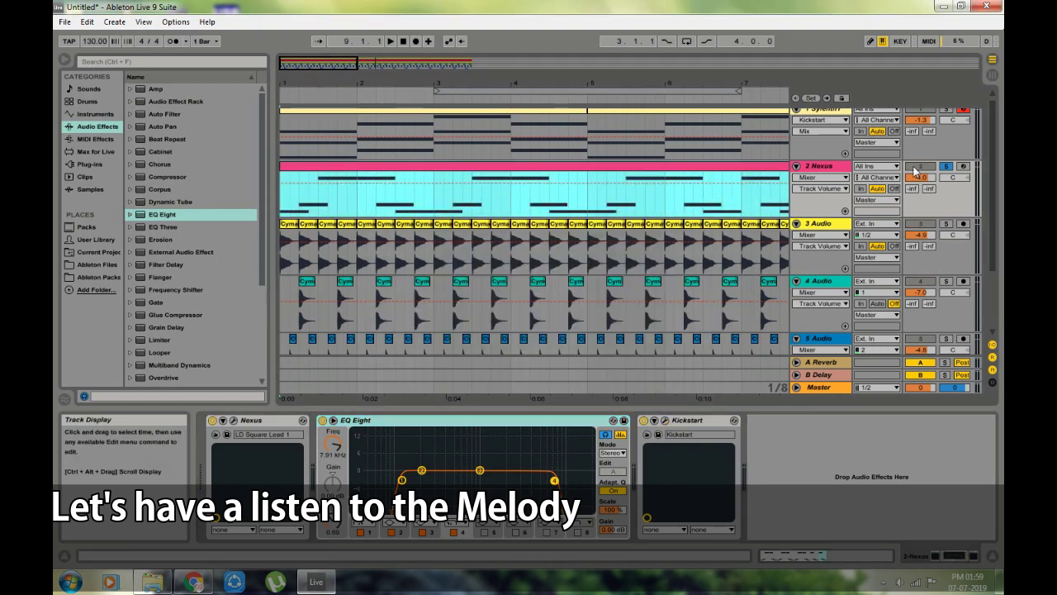
pyautogui.press('space')
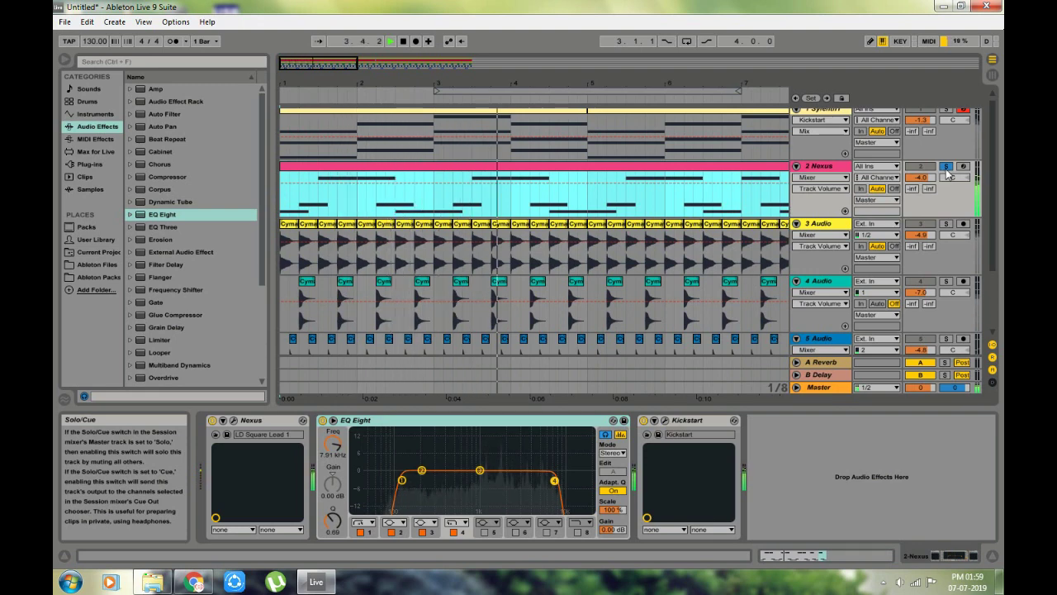
pyautogui.press('space')
pyautogui.click(946, 168)
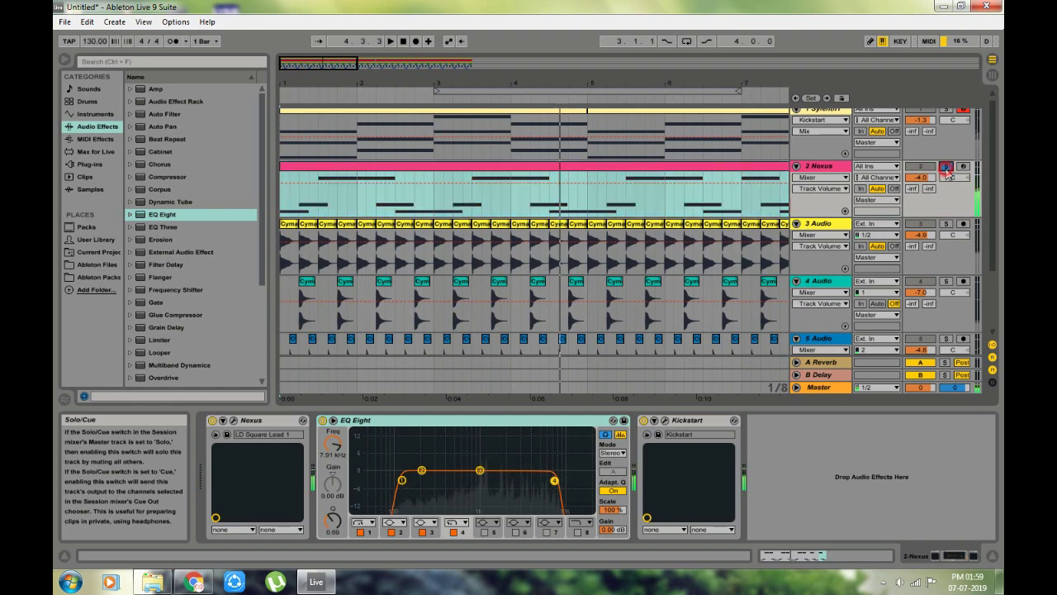
# Play the full arrangement from bar 1 and look over all tracks from Sylenth1 to 6 Audio.
pyautogui.scroll(1, 283, 196)
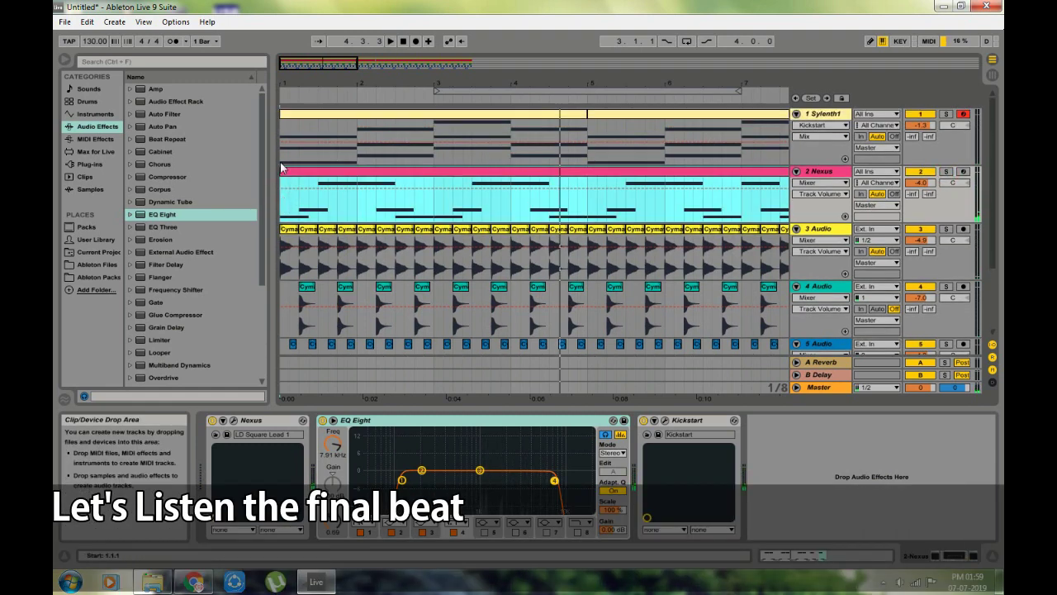
pyautogui.click(281, 161)
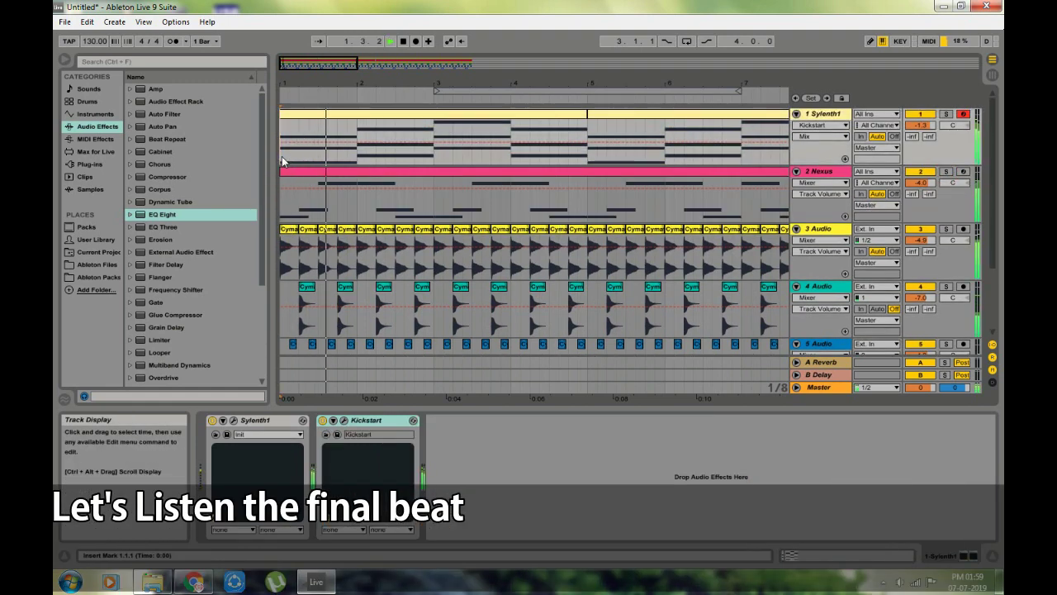
pyautogui.moveTo(323, 63); pyautogui.dragTo(323, 7)
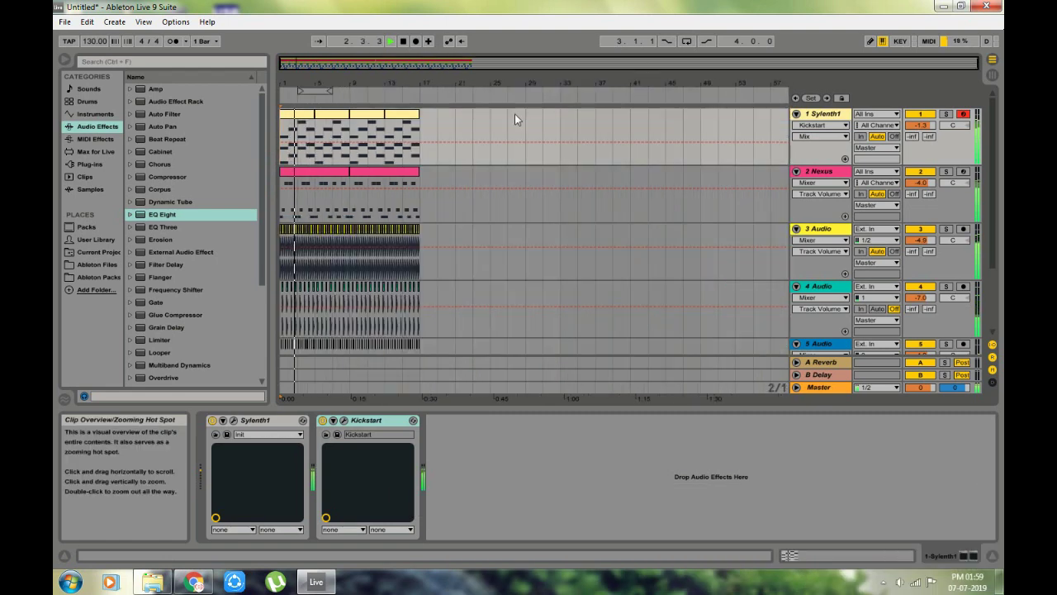
pyautogui.scroll(-4, 253, 326)
pyautogui.scroll(-5, 328, 307)
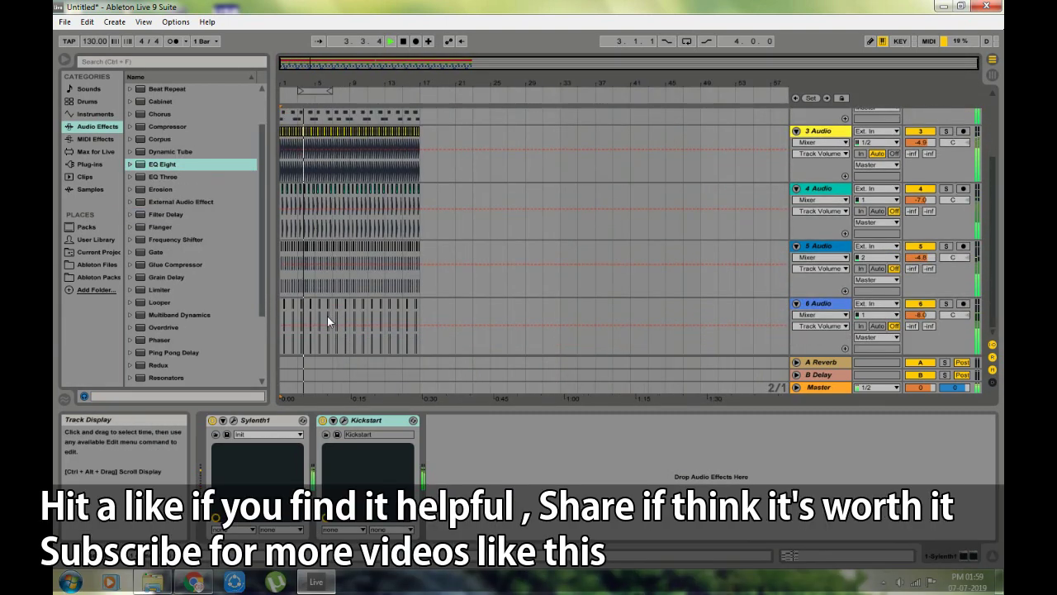
pyautogui.scroll(3, 327, 316)
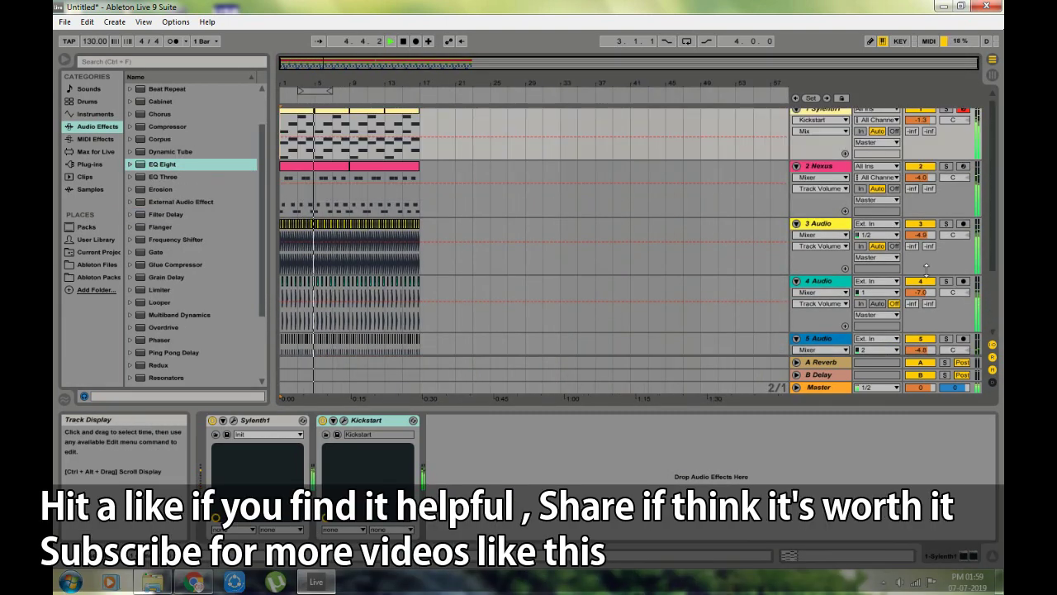
# Set the track volumes during playback: 3 Audio to -6.1 dB, 5 Audio to -7.0 dB and 2 Nexus to -6.8 dB.
pyautogui.moveTo(918, 236); pyautogui.dragTo(919, 246)
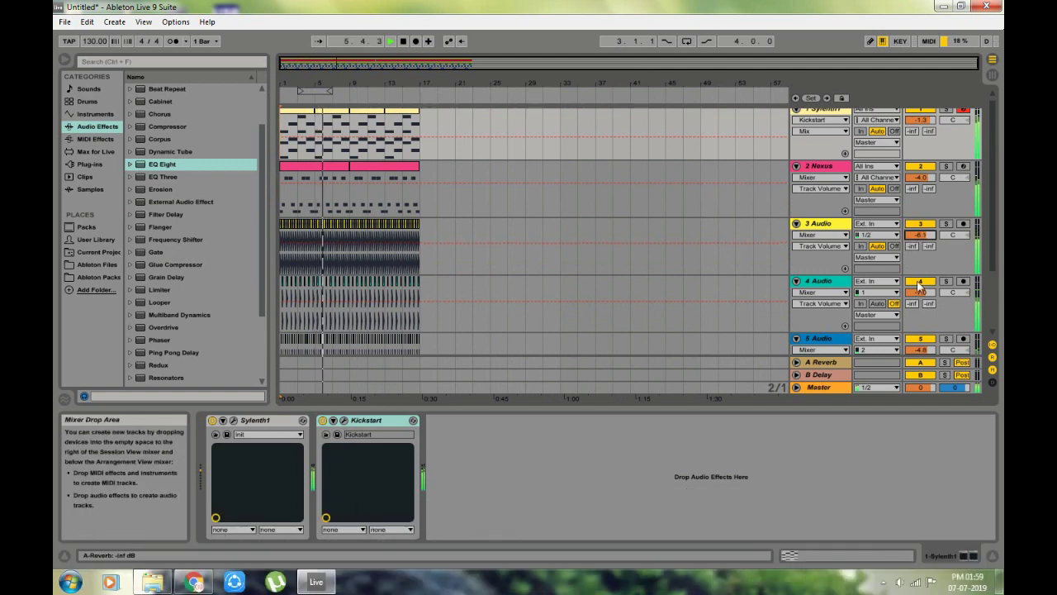
pyautogui.scroll(-1, 919, 299)
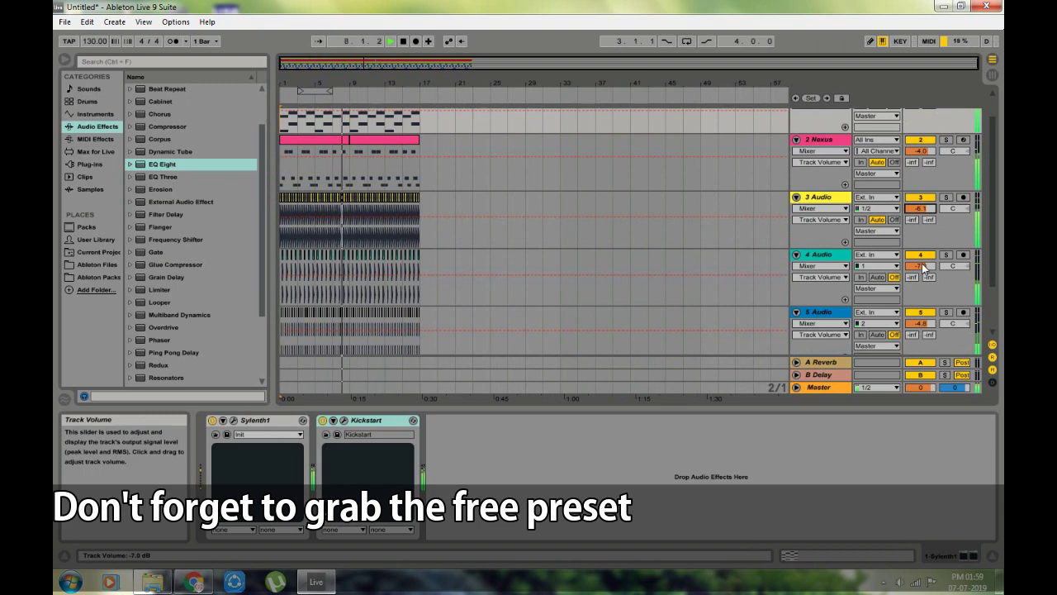
pyautogui.moveTo(919, 323); pyautogui.dragTo(919, 341)
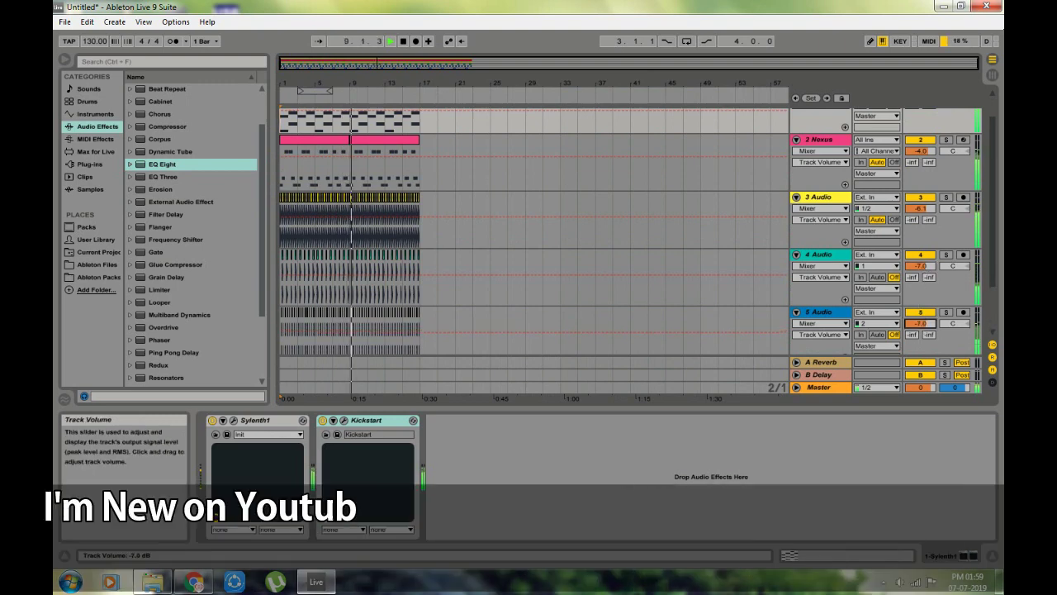
pyautogui.scroll(1, 434, 257)
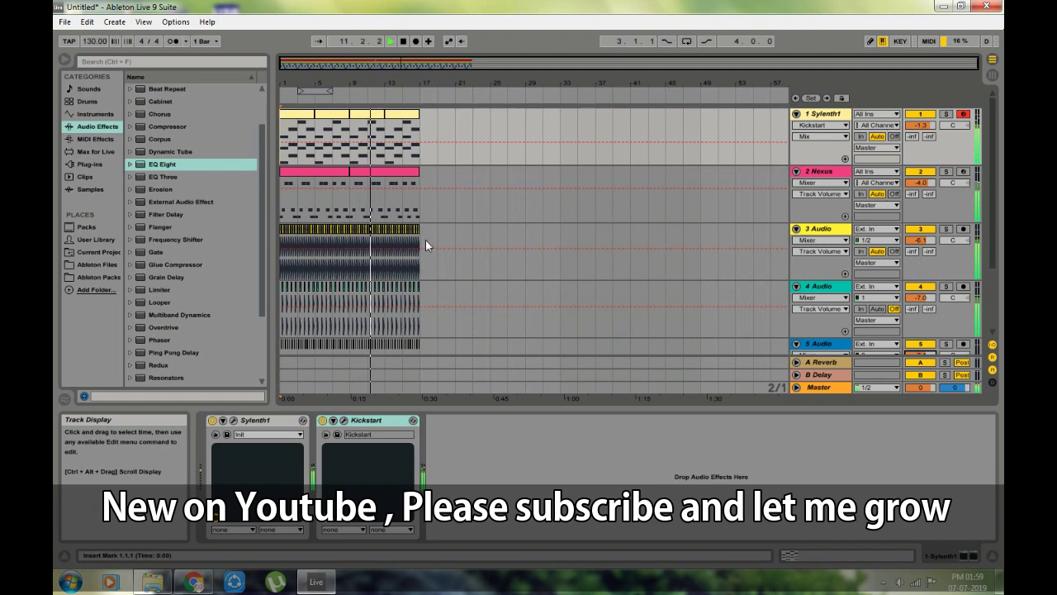
pyautogui.moveTo(919, 182); pyautogui.dragTo(919, 190)
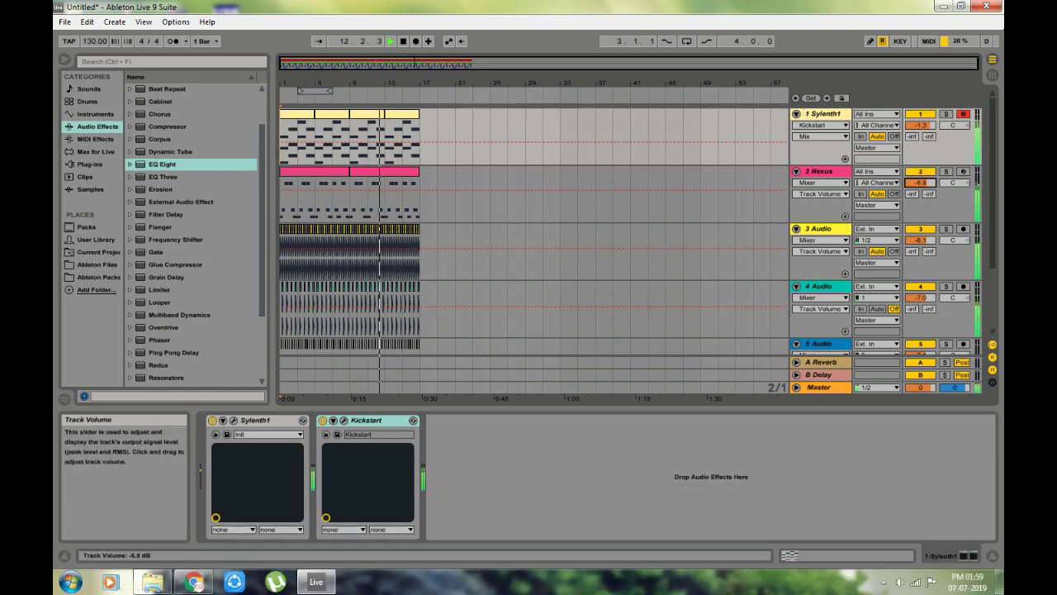